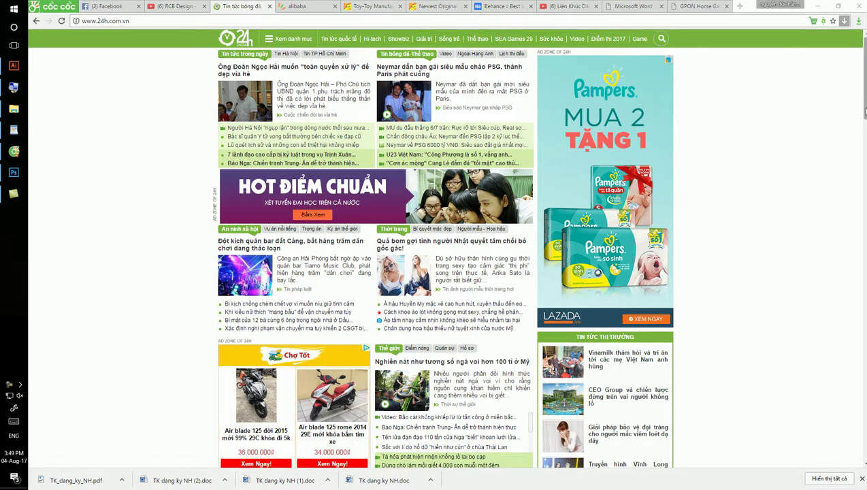
Scroll the 24h.com.vn page and restore the Cốc Cốc window from full screen.
scroll(865, 118, down, 2)
mouse_move(865, 118)
mouse_down()
mouse_move(865, 267)
mouse_move(864, 82)
mouse_up()
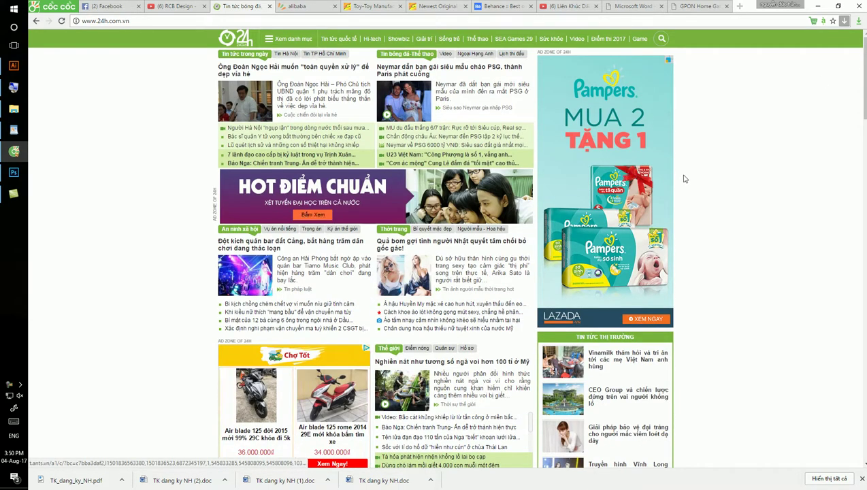
click(840, 6)
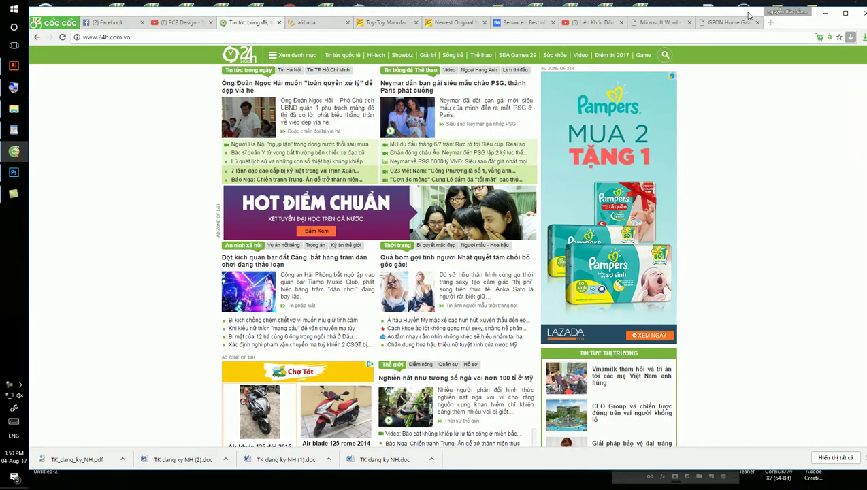
Save the HOT ĐIỂM CHUẨN banner GIF to the desktop and open it in Photoshop.
drag(748, 15, 805, 161)
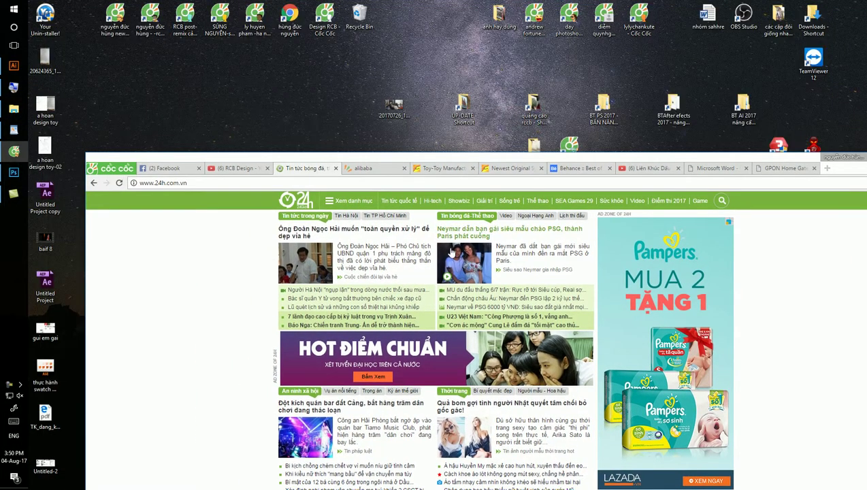
drag(451, 253, 445, 54)
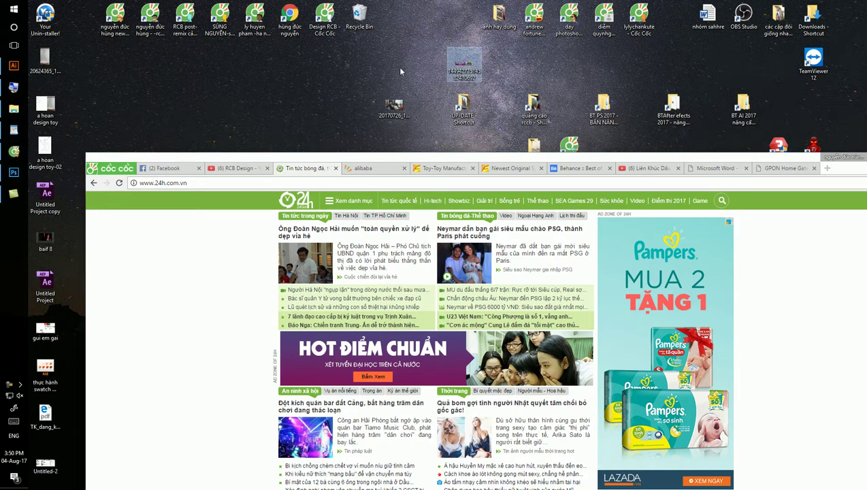
drag(805, 162, 747, 161)
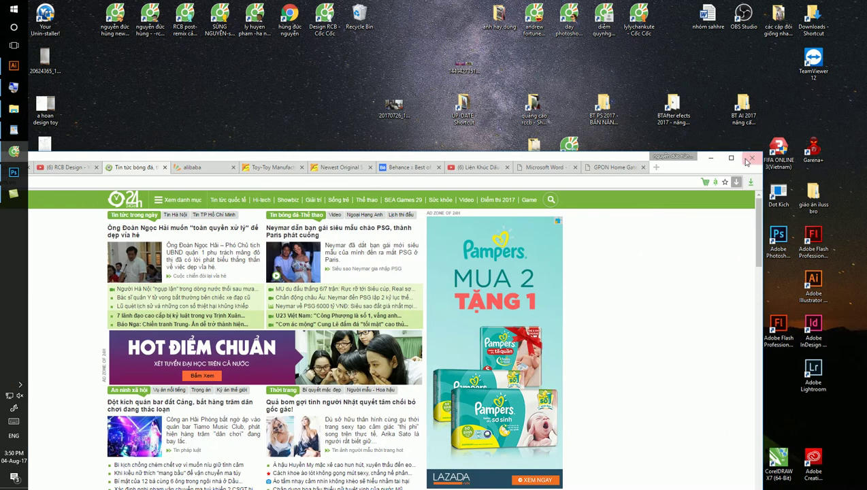
click(710, 158)
mouse_move(455, 71)
mouse_down()
mouse_move(25, 172)
mouse_move(290, 127)
mouse_up()
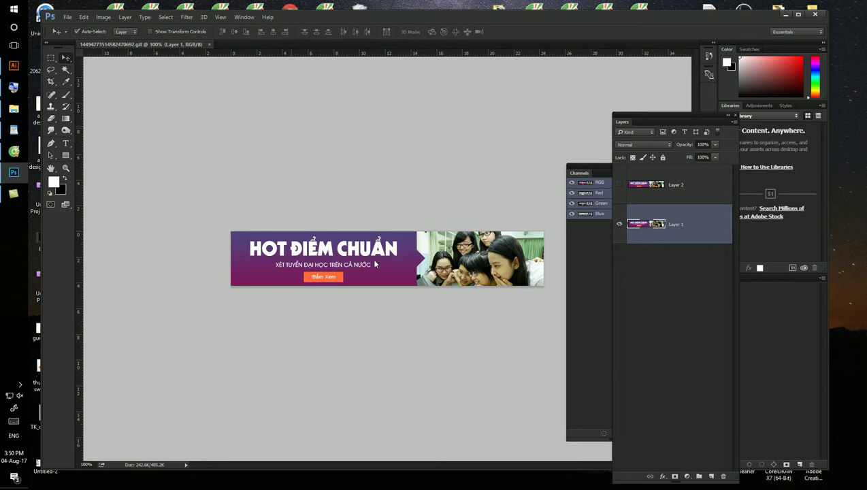
Toggle Layer 2's visibility repeatedly to compare both banner versions, leaving Layer 2 hidden.
scroll(413, 248, up, 1)
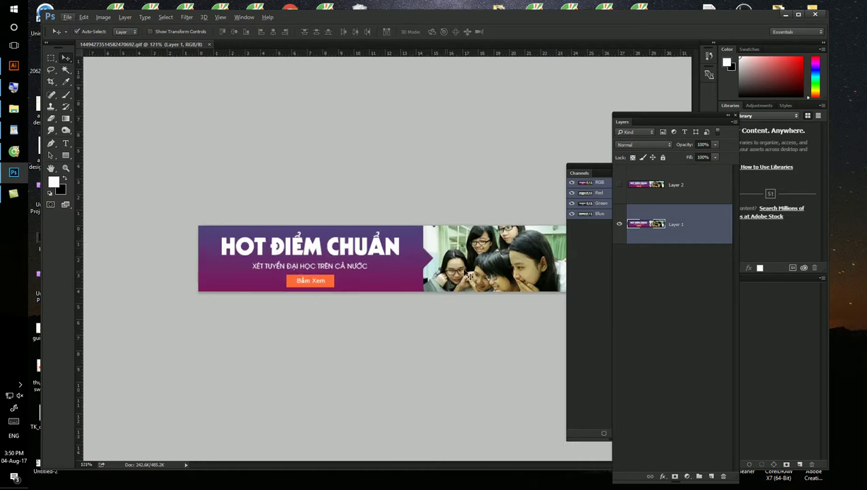
click(620, 185)
click(620, 185)
click(620, 185)
click(620, 185)
click(620, 185)
click(620, 186)
click(620, 186)
click(620, 186)
click(620, 186)
click(621, 188)
click(620, 187)
click(619, 186)
click(619, 186)
click(619, 188)
click(243, 17)
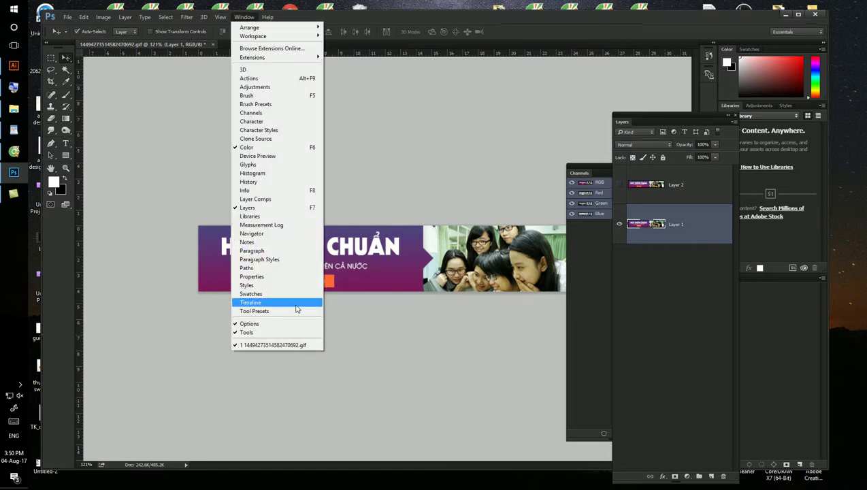
Show the Timeline, dock the Layers panel on the right, and float and widen the Timeline.
click(275, 303)
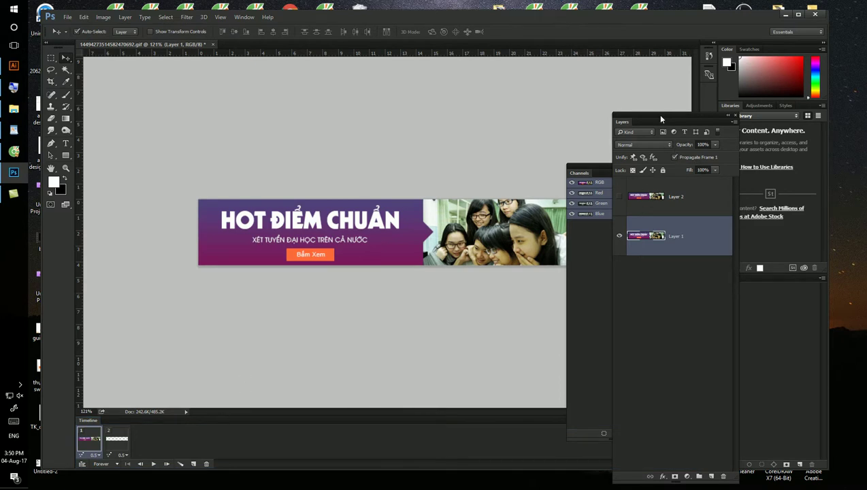
drag(665, 120, 771, 151)
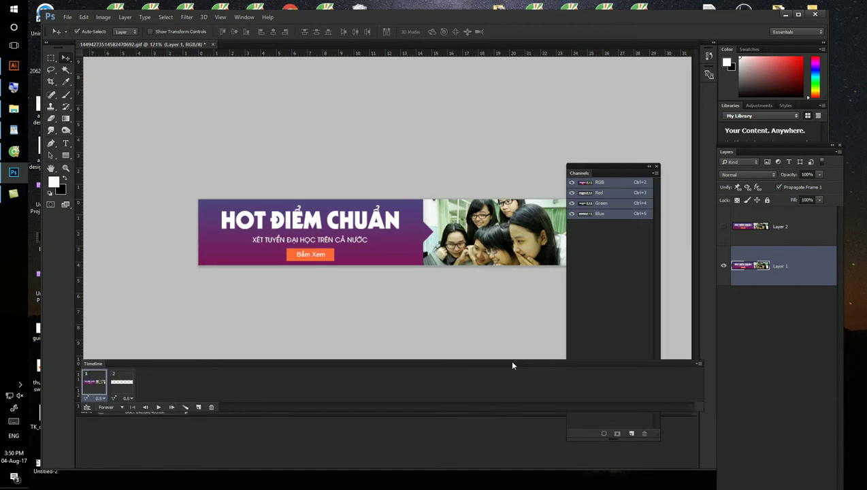
drag(508, 425, 516, 336)
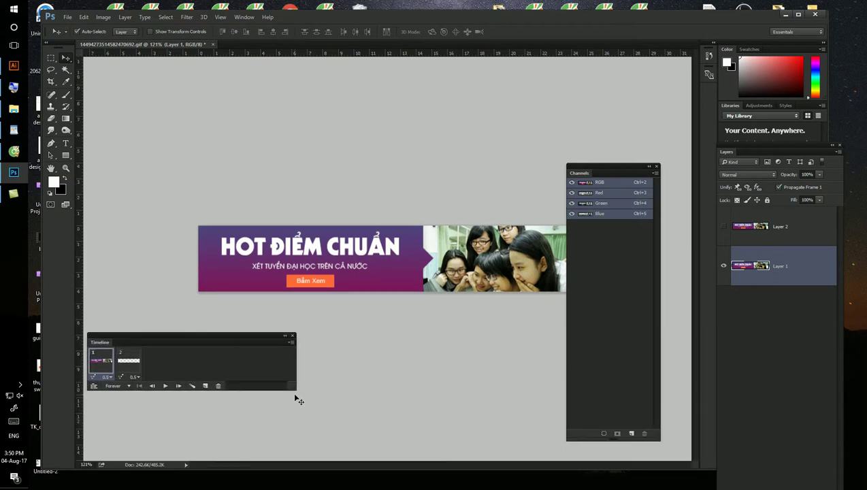
drag(291, 387, 672, 395)
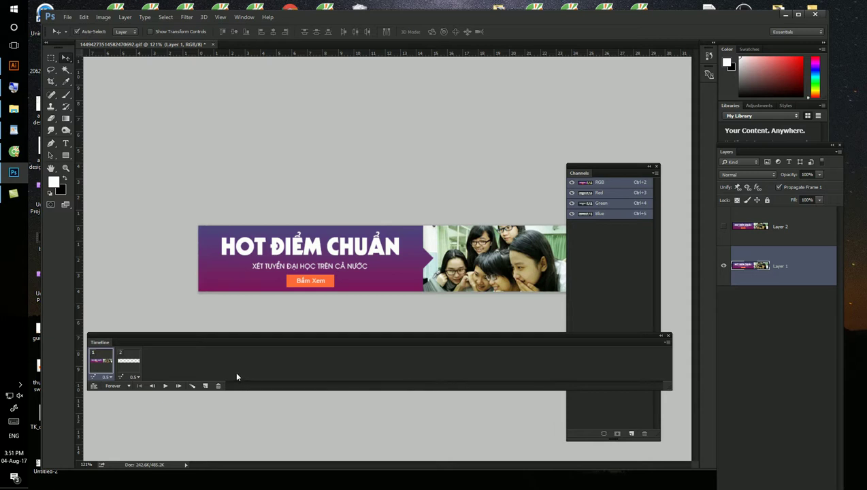
Inspect the Timeline's Panel Options, cancel them, and close the Timeline panel.
click(243, 17)
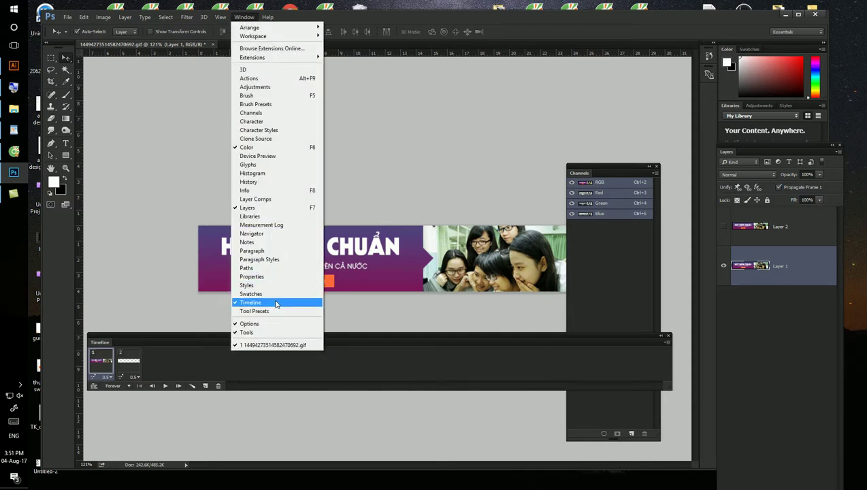
click(350, 364)
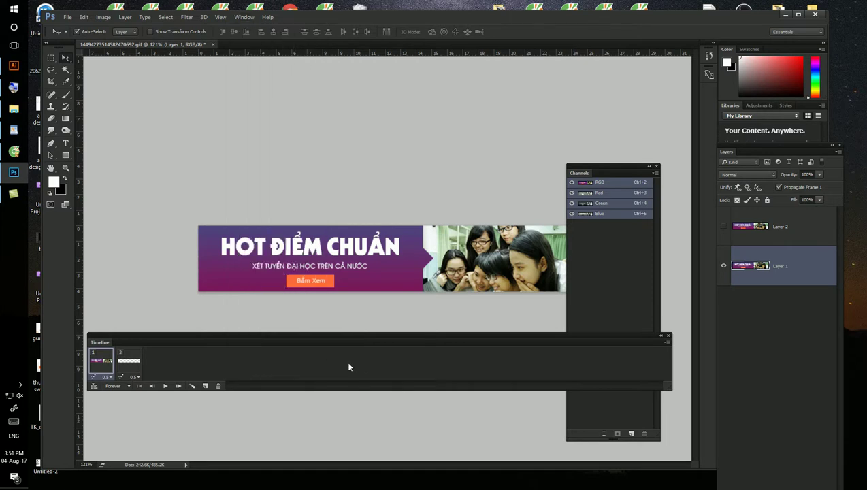
click(666, 342)
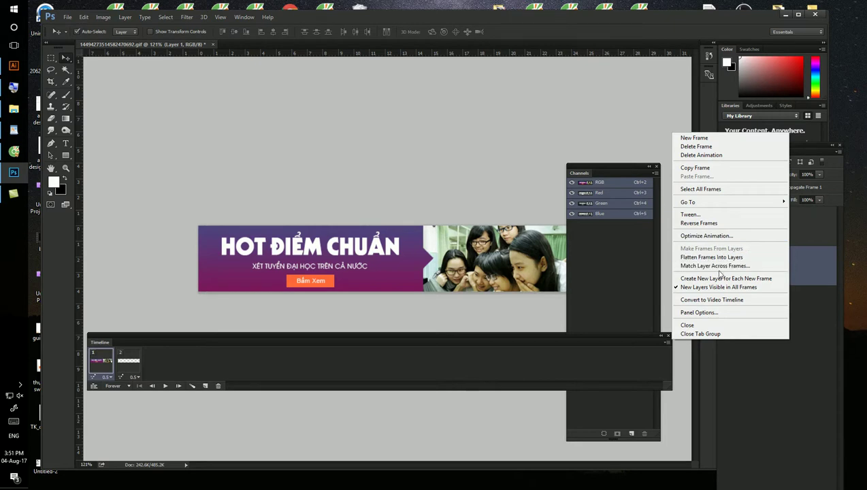
click(712, 315)
click(488, 143)
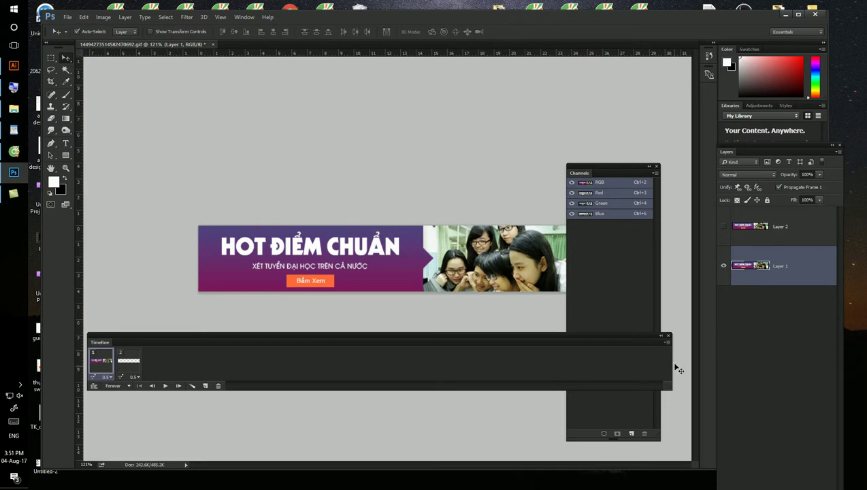
click(668, 342)
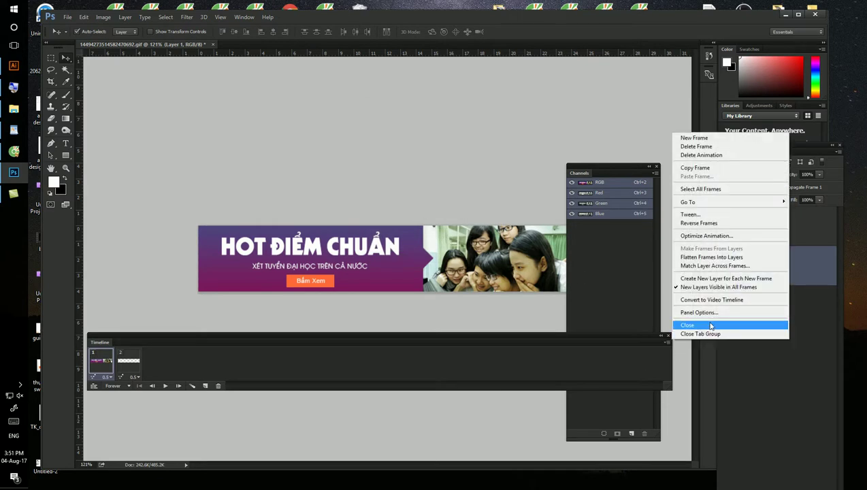
click(711, 325)
click(244, 17)
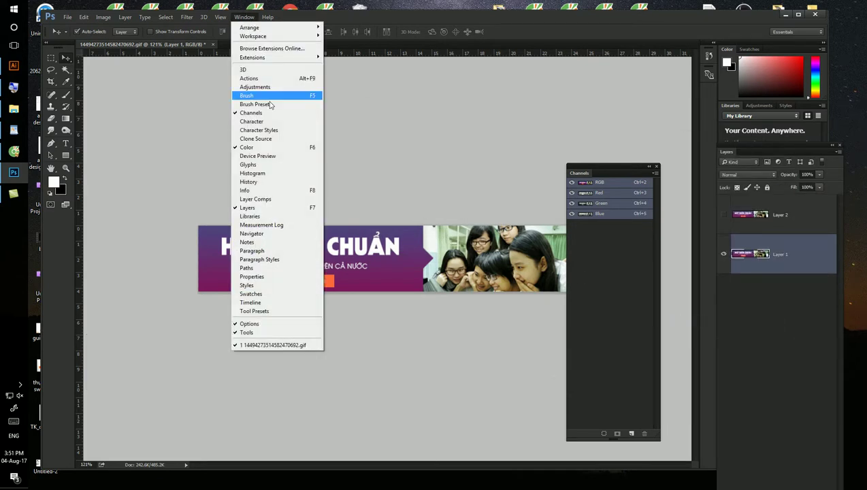
click(349, 68)
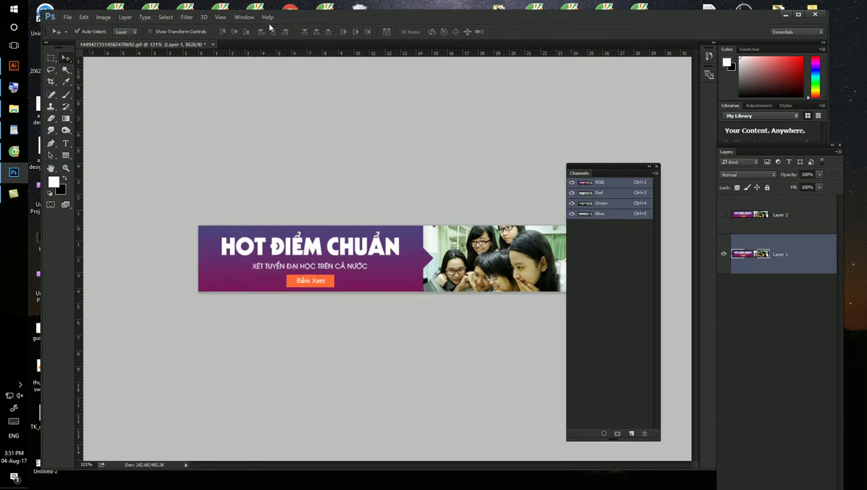
Create blank artboard document Untitled-1 and give it a video timeline.
key(ctrl+n)
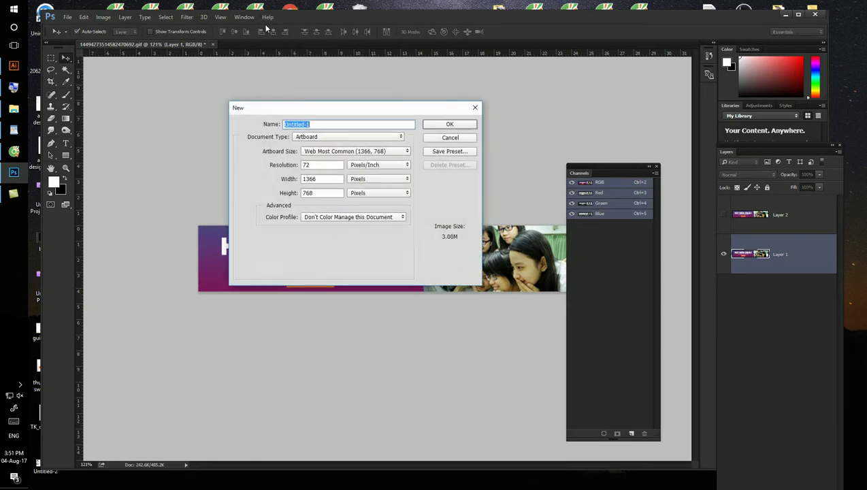
key(Return)
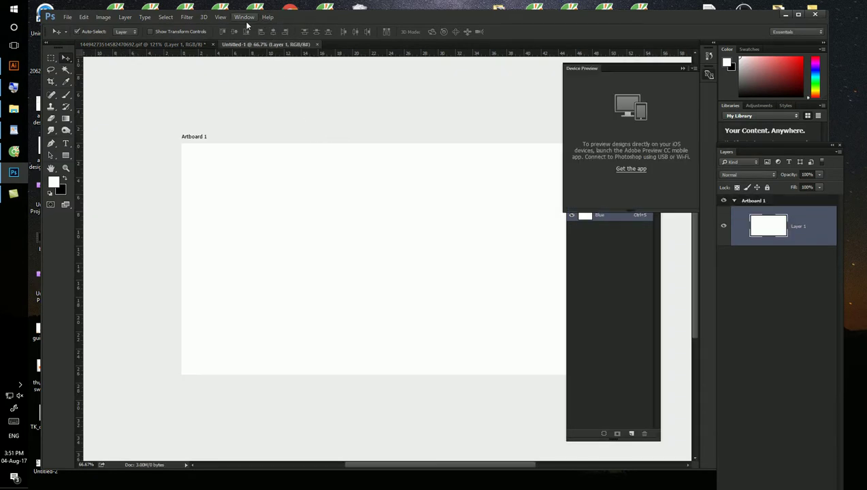
click(244, 18)
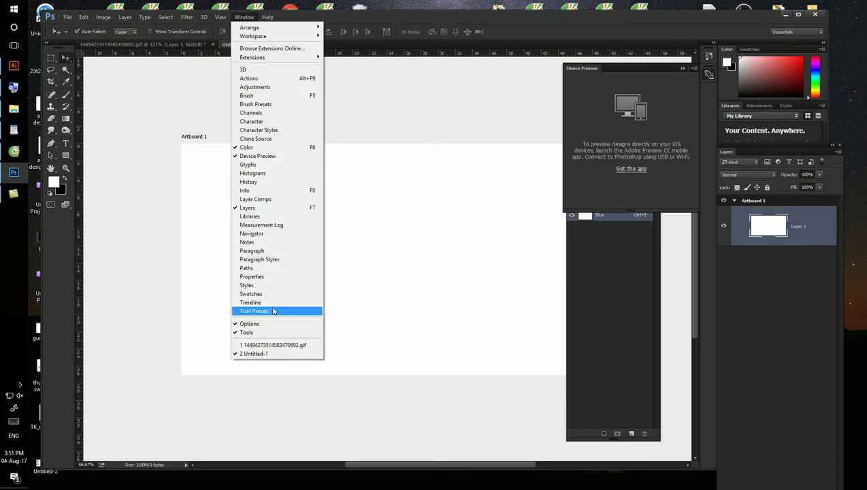
click(271, 305)
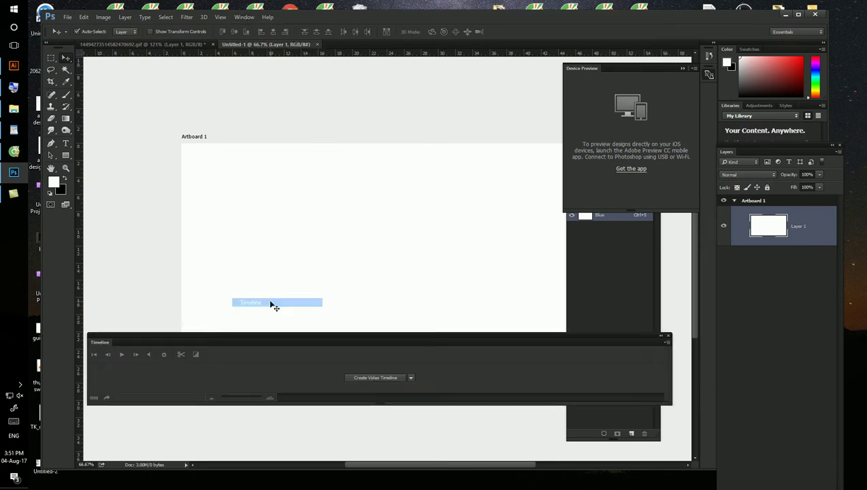
click(392, 378)
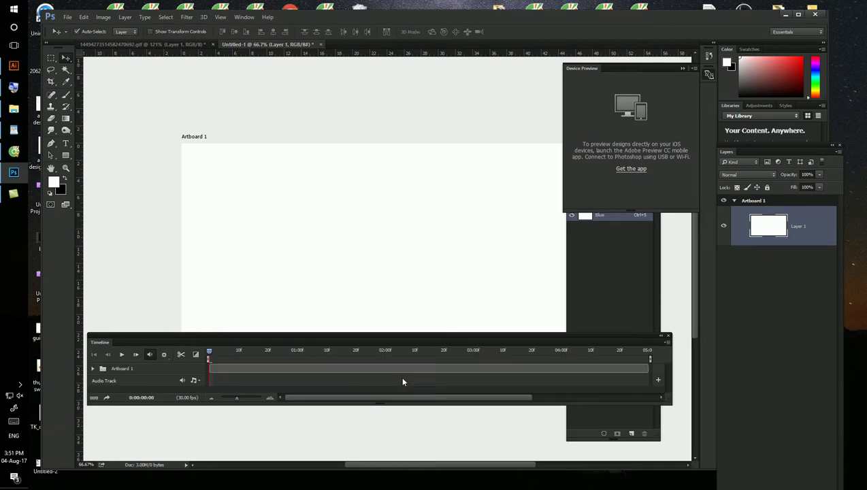
click(668, 335)
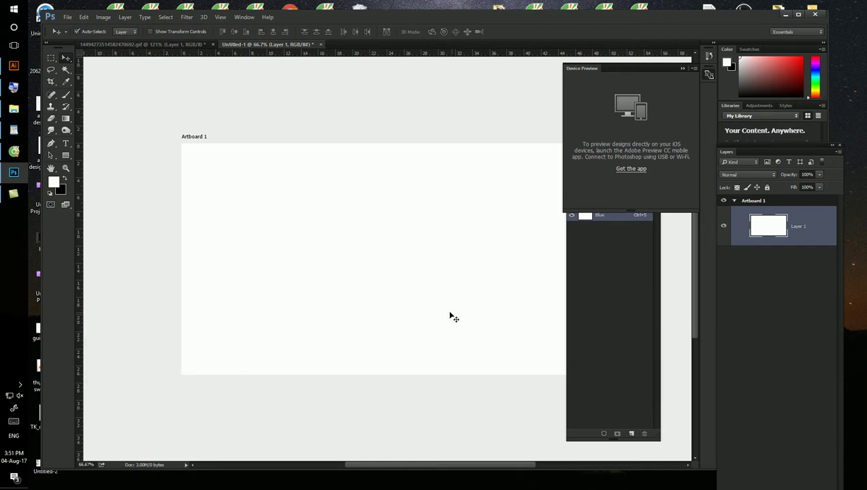
Create a second blank 1366 × 768 artboard document, Untitled-2.
key(ctrl+n)
click(448, 123)
click(224, 18)
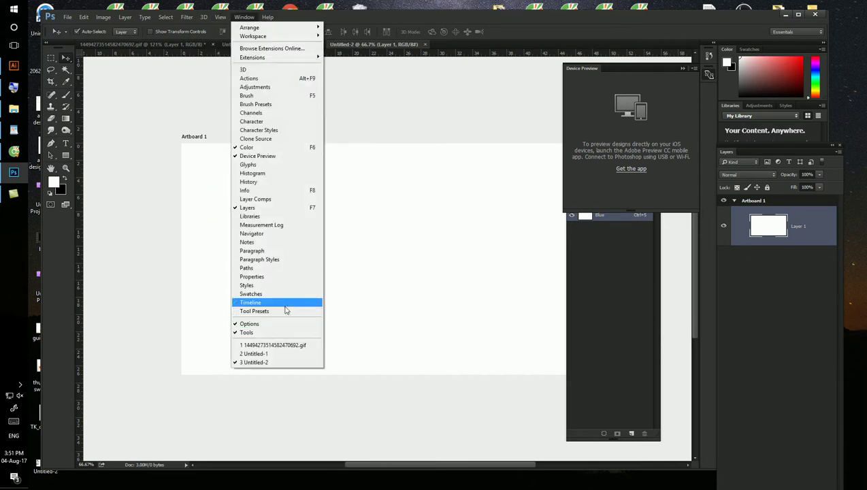
Switch Untitled-2's timeline to frame animation and add a new empty layer.
click(287, 302)
click(411, 379)
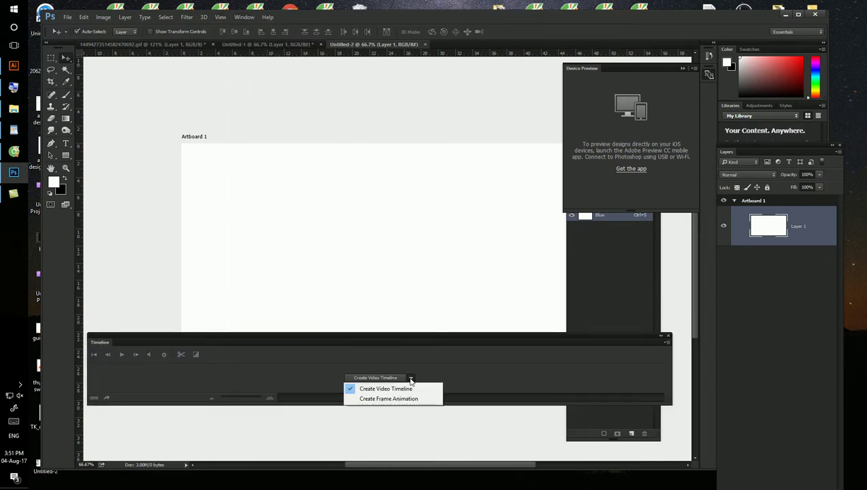
click(396, 400)
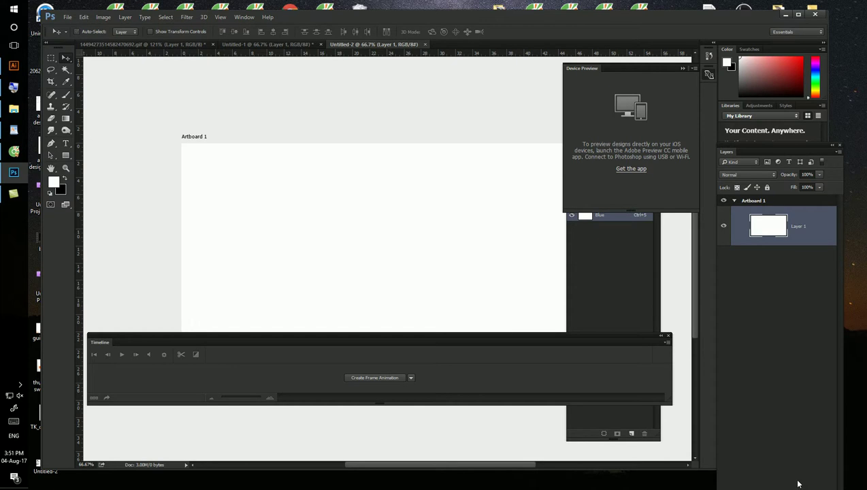
key(ctrl+shift+n)
key(Return)
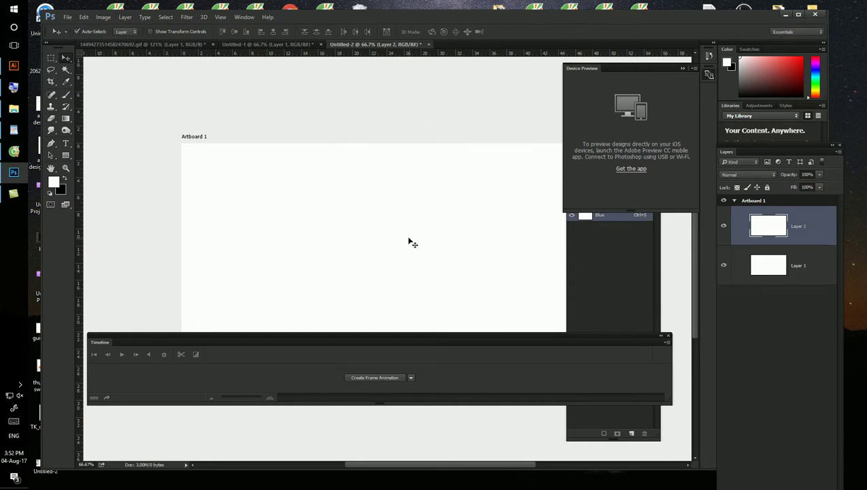
Create a new International Paper A4 document, Untitled-3.
key(ctrl+n)
click(334, 139)
click(324, 176)
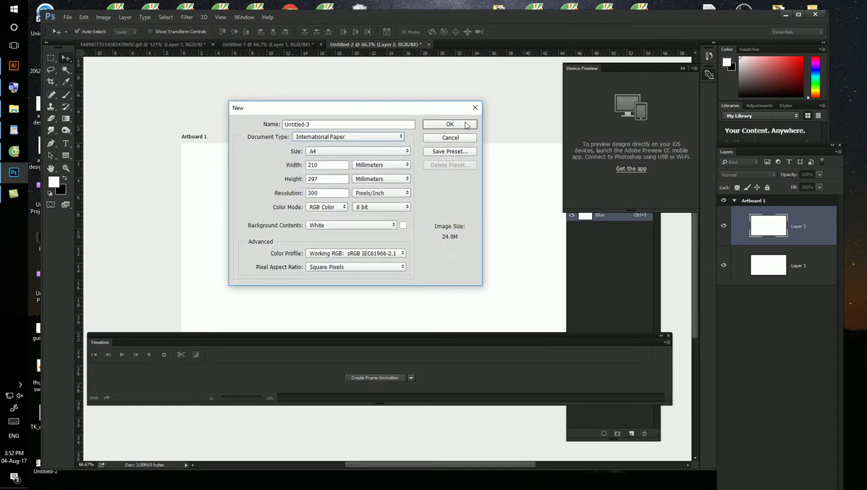
click(466, 124)
Give Untitled-3 a frame animation, then return to the banner GIF document.
click(244, 17)
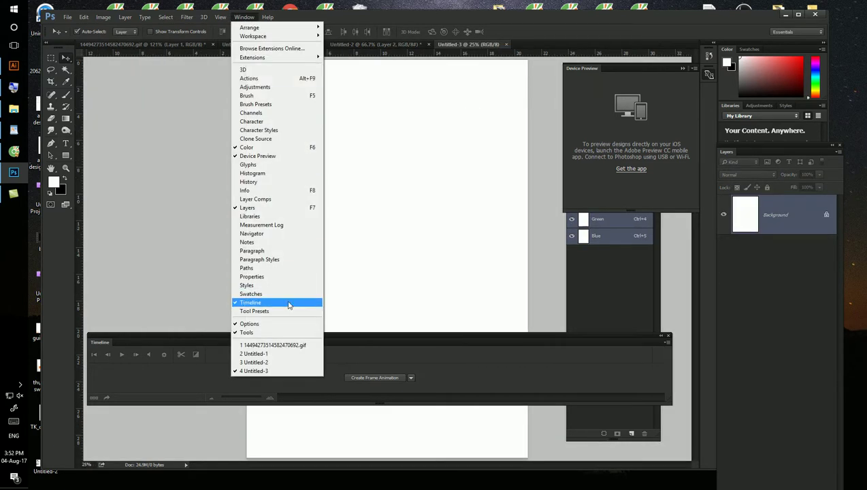
click(430, 375)
click(411, 378)
click(395, 397)
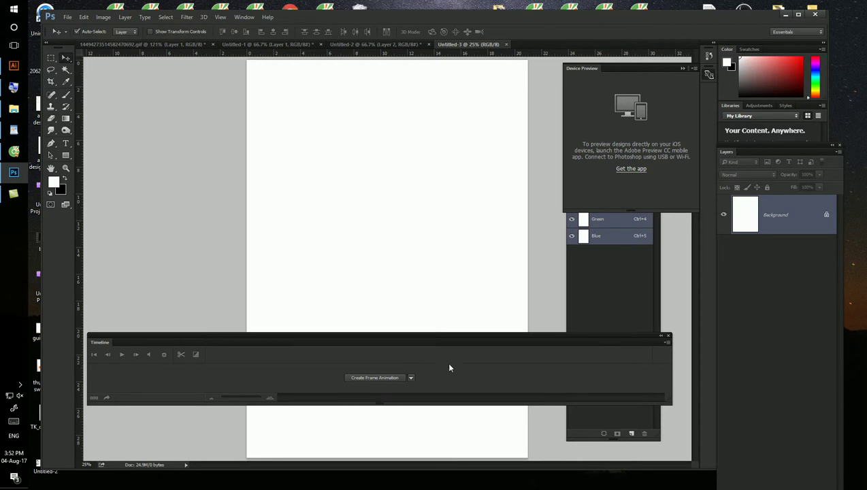
click(379, 378)
drag(272, 352, 355, 302)
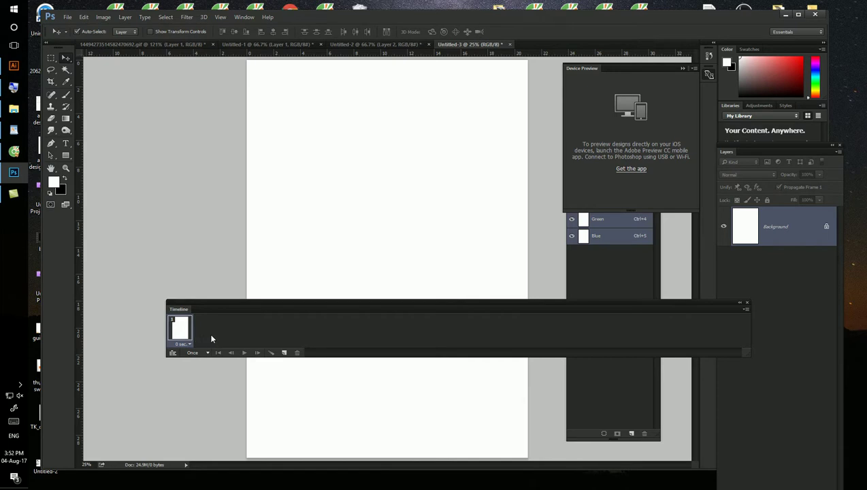
click(106, 45)
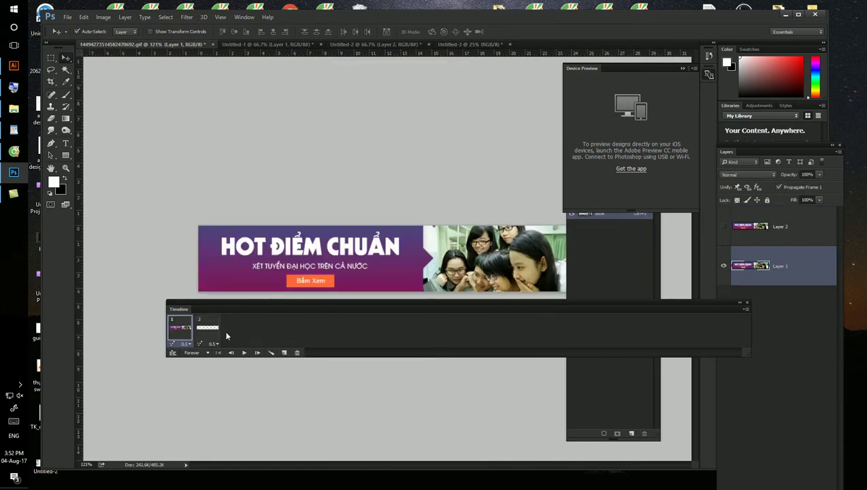
Delete frame 2 from the banner animation and close the Device Preview panel.
click(199, 330)
click(297, 352)
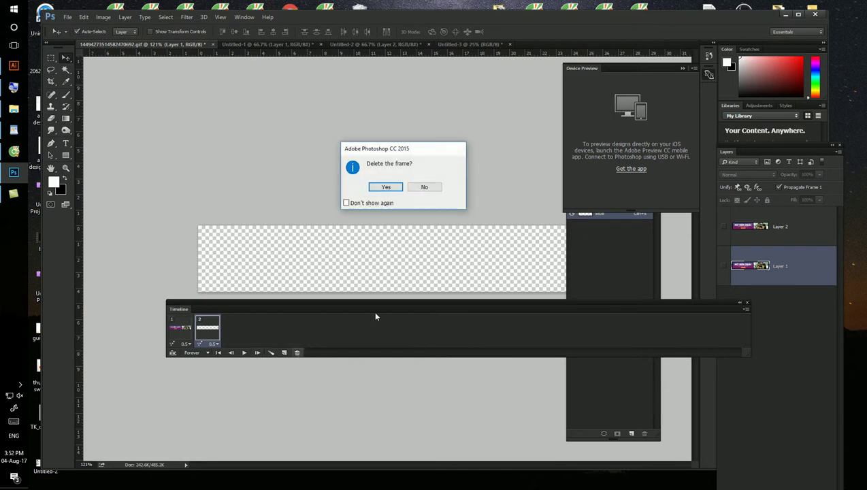
click(386, 187)
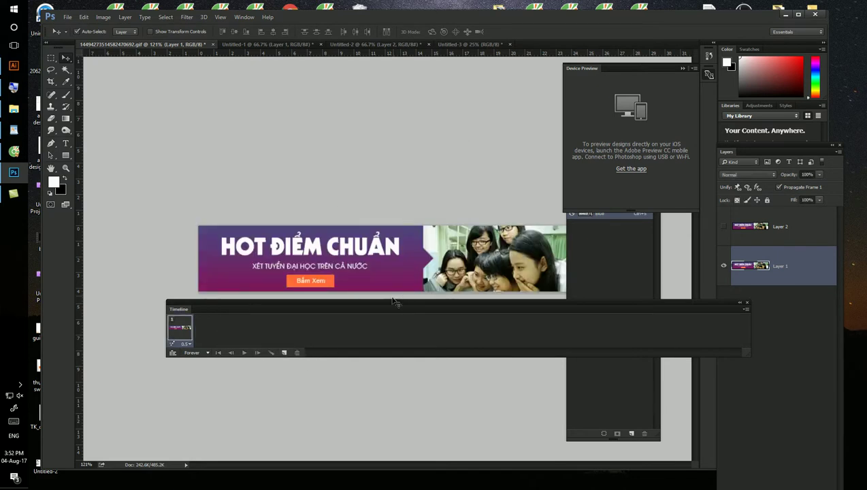
drag(397, 300, 379, 325)
click(689, 68)
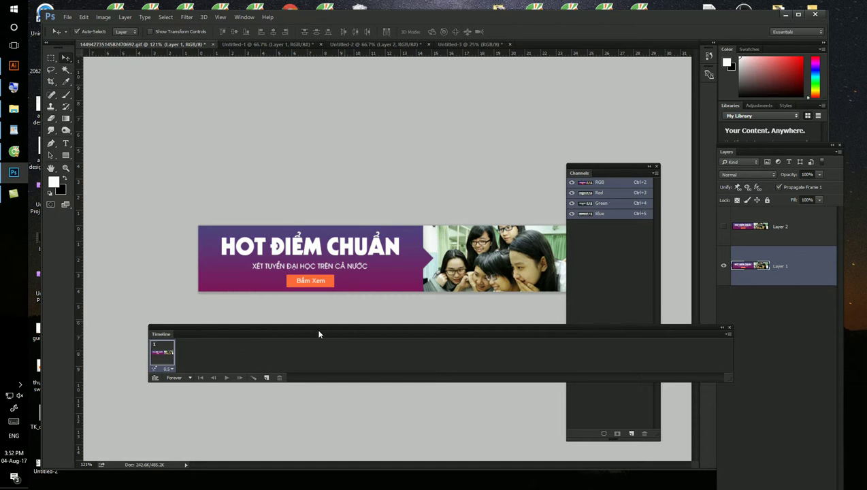
Duplicate frame 1 and show Layer 2 in the new frame 2, comparing both frames.
click(724, 266)
click(724, 266)
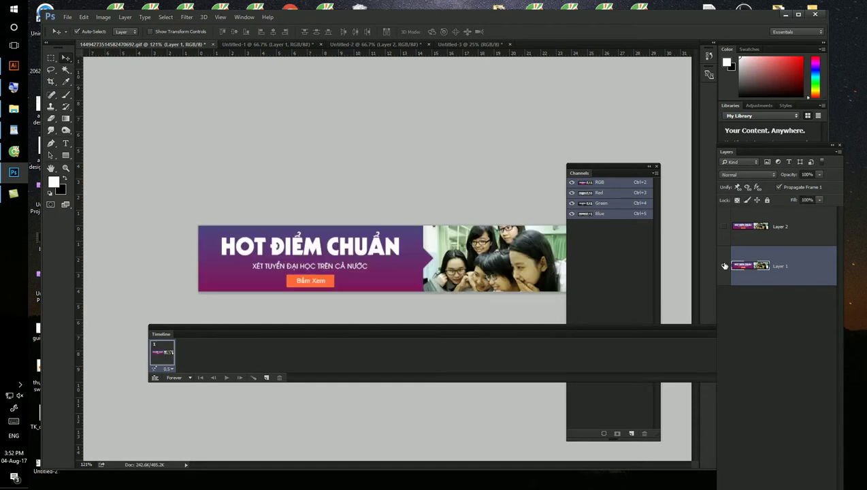
click(265, 377)
click(724, 227)
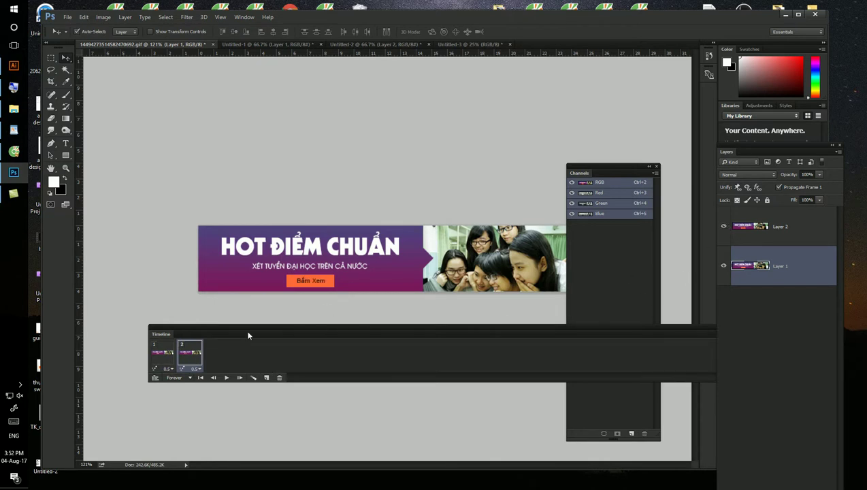
click(157, 353)
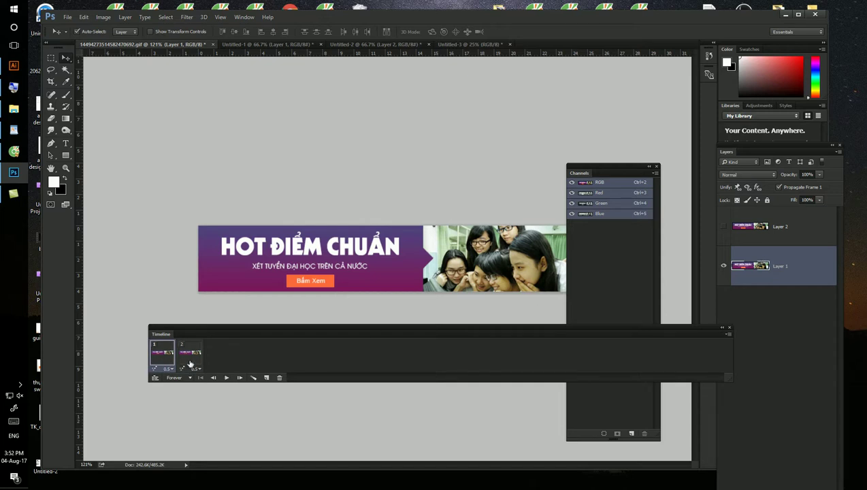
click(190, 363)
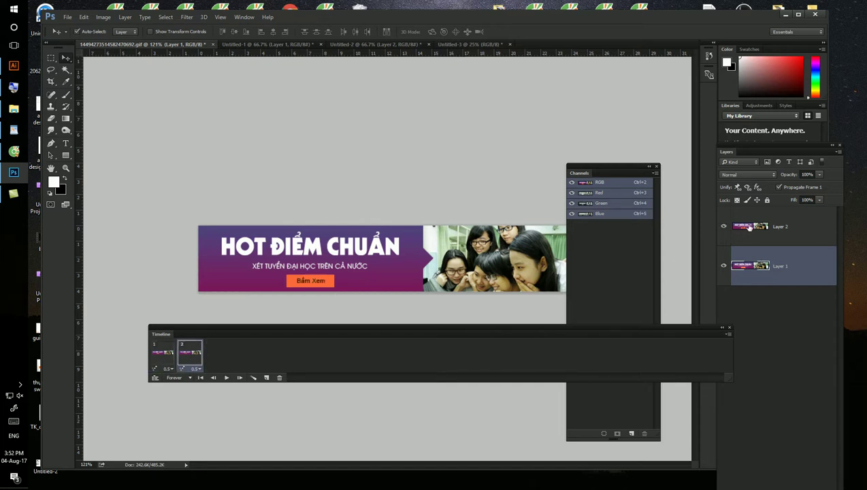
click(163, 355)
click(189, 351)
click(164, 353)
click(189, 350)
click(158, 352)
click(186, 352)
Set both frame delays to 0.5 seconds, loop Forever, and preview playback.
click(169, 369)
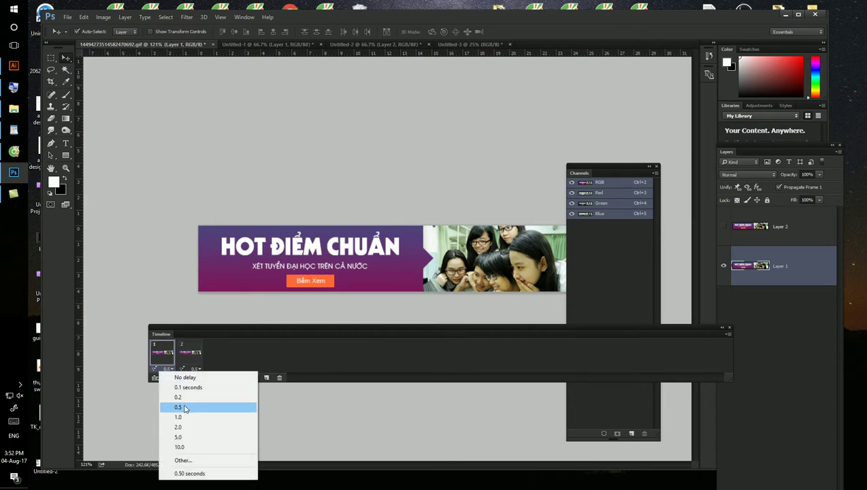
click(184, 398)
click(195, 369)
click(205, 406)
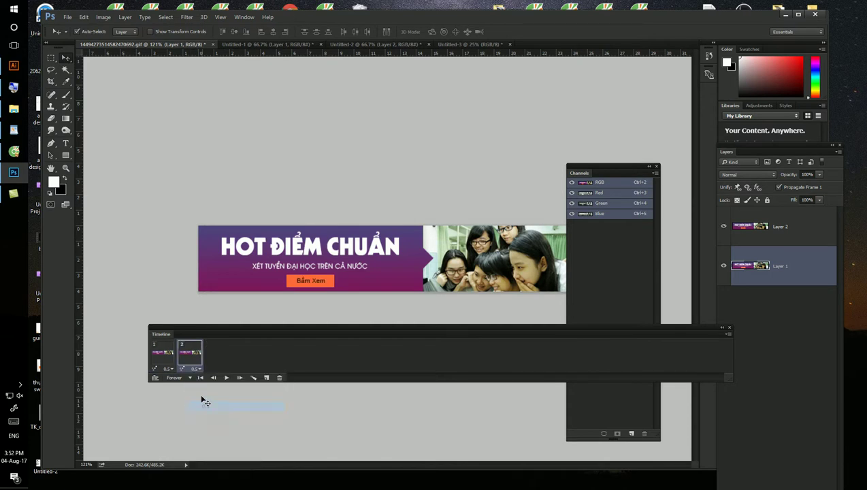
click(182, 379)
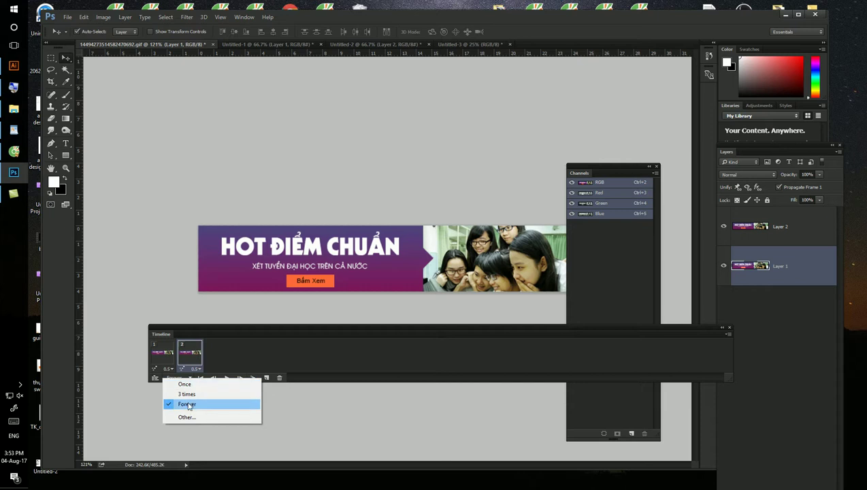
click(188, 406)
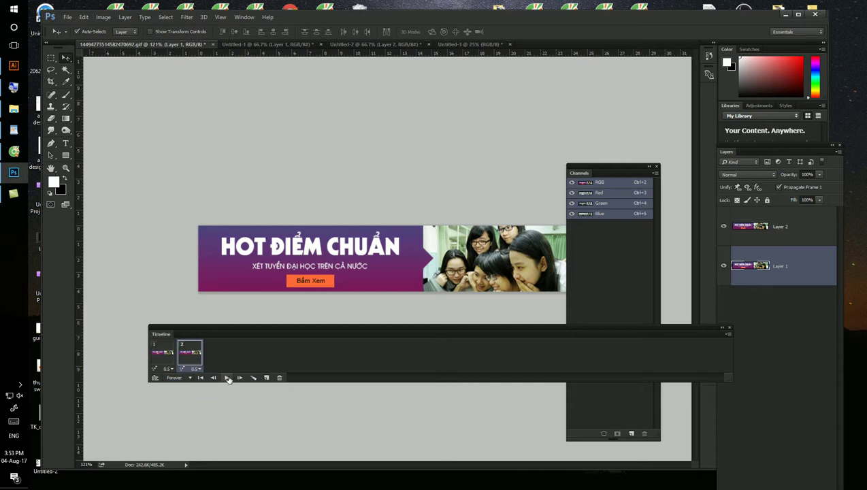
click(229, 379)
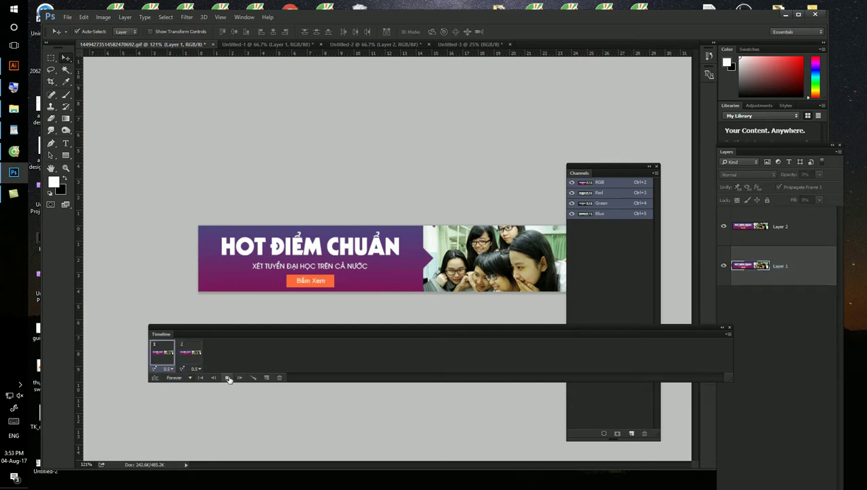
click(228, 379)
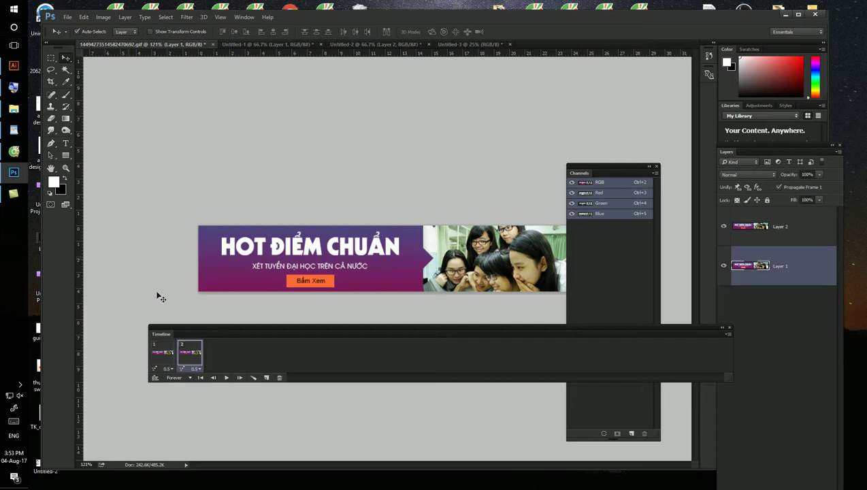
click(258, 320)
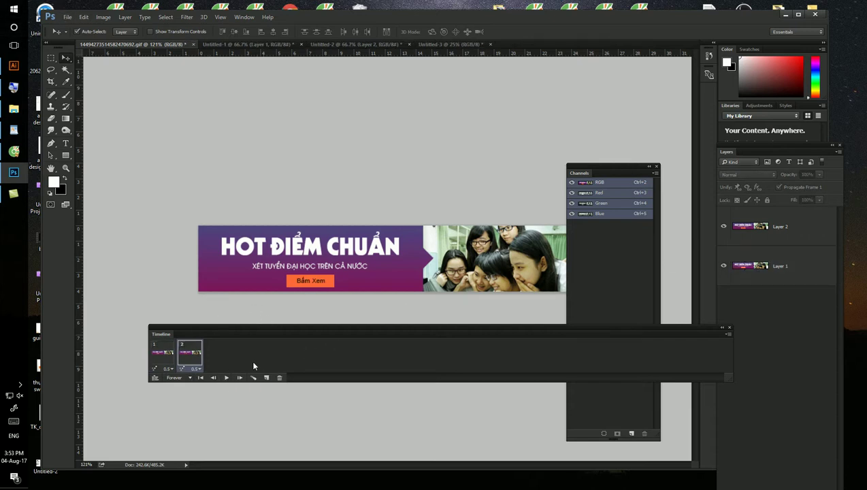
Draw a white-filled rounded rectangle beside the banner text and nudge it left and down.
right_click(49, 57)
click(65, 155)
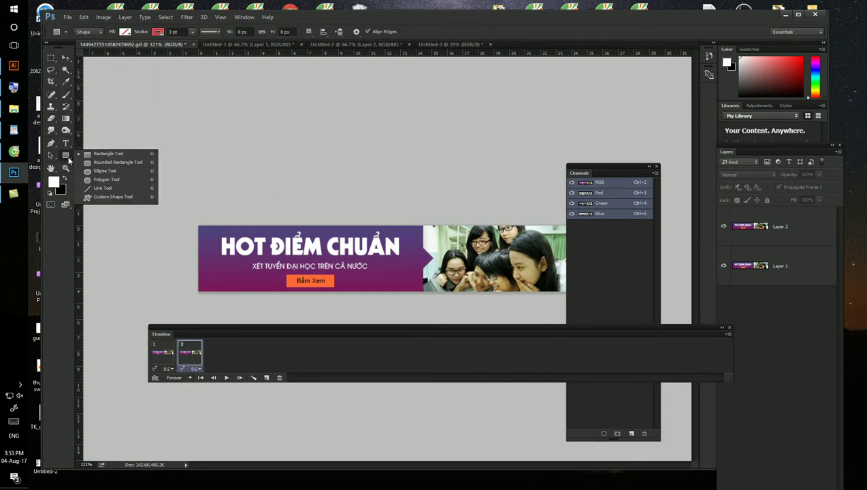
click(112, 162)
drag(378, 262, 445, 285)
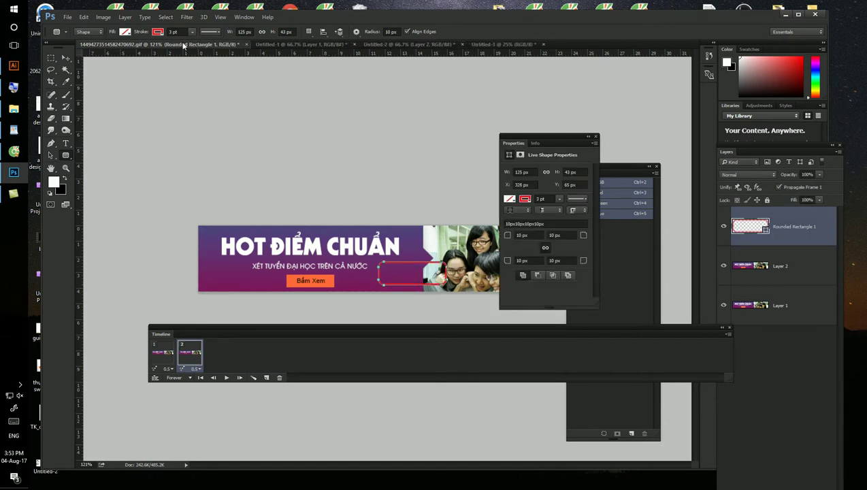
click(125, 32)
click(91, 79)
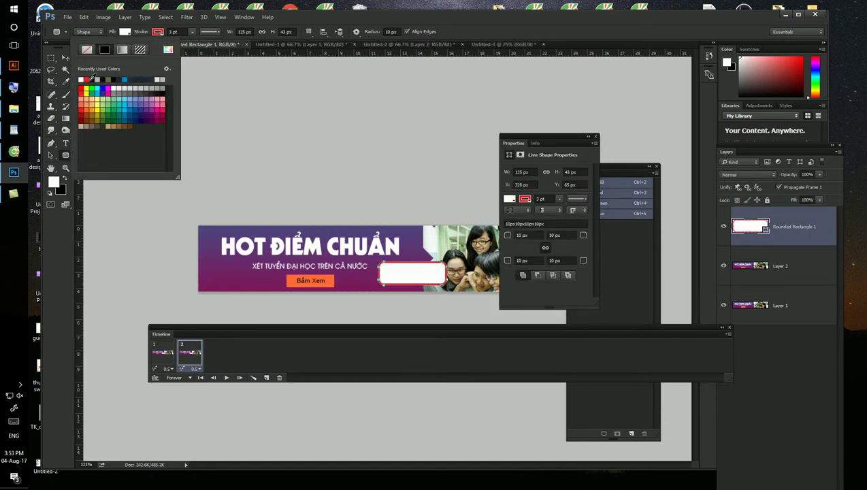
click(65, 58)
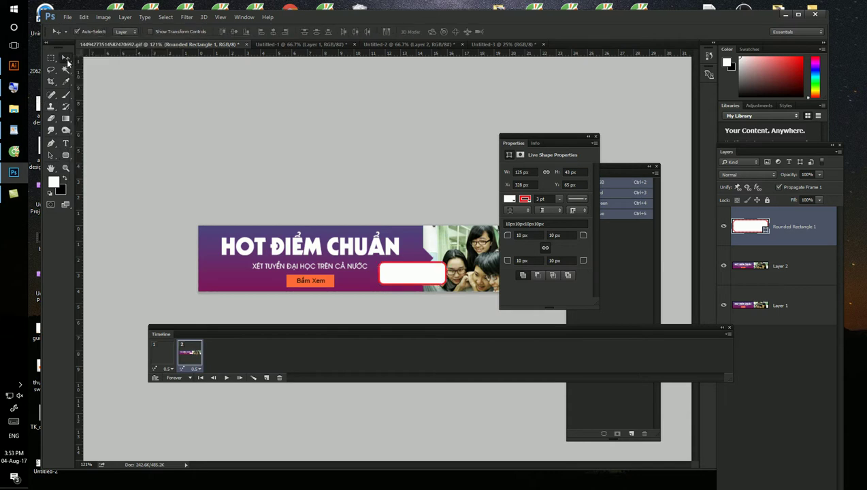
drag(413, 277, 382, 285)
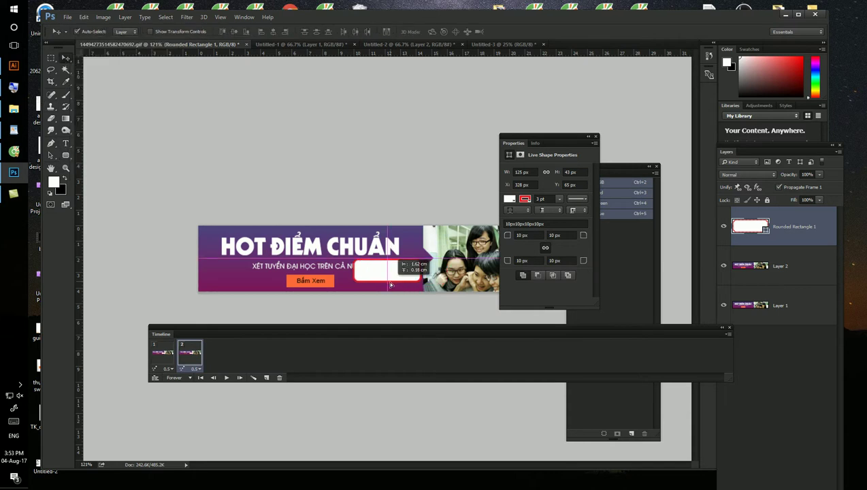
Hide the rounded rectangle layer in frame 2, keeping it visible in frame 1.
click(164, 361)
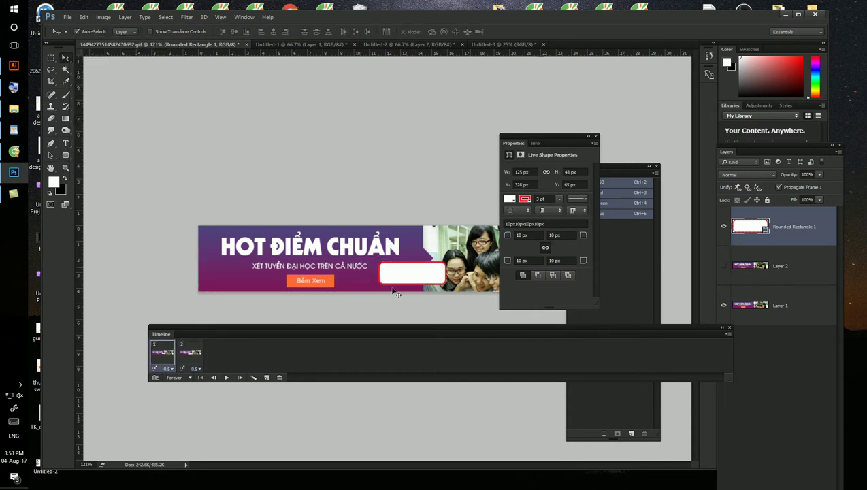
click(724, 226)
click(190, 353)
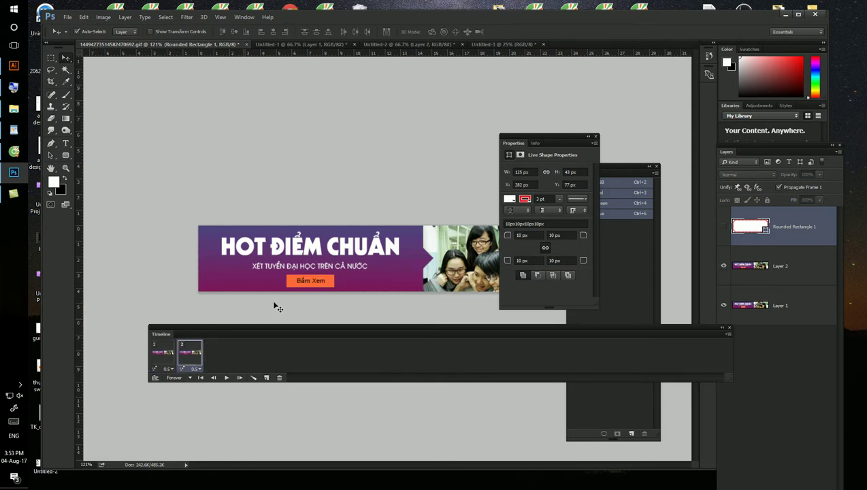
Add a third frame showing only the rounded box, preview playback, and open File > Export.
click(267, 377)
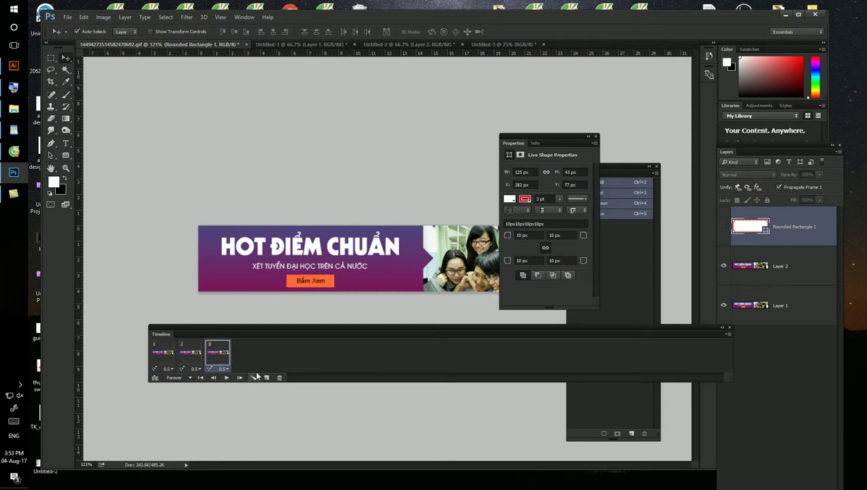
click(724, 226)
click(723, 266)
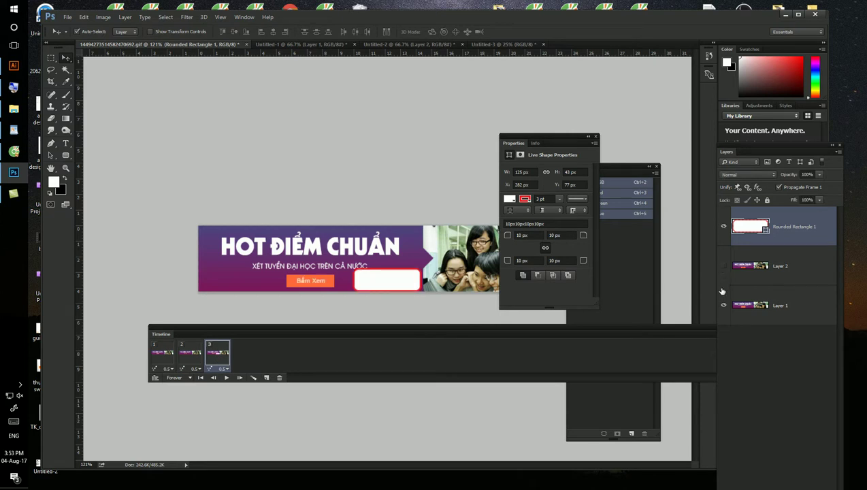
click(723, 306)
key(space)
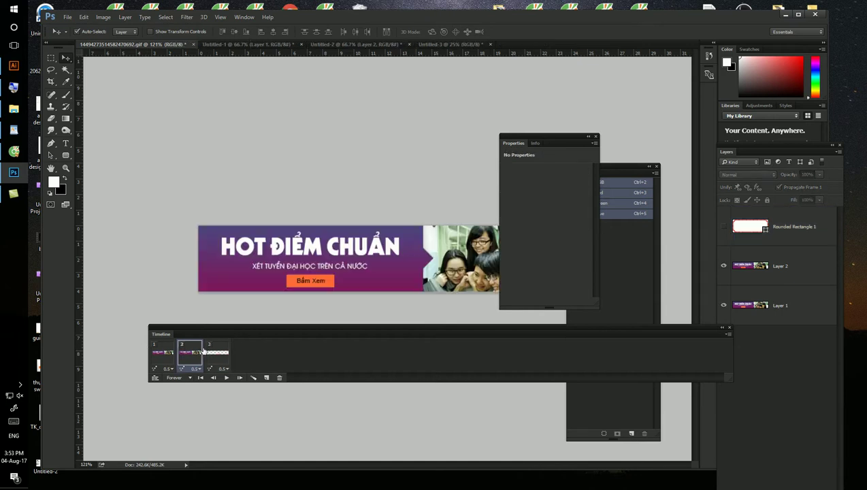
click(227, 378)
click(228, 378)
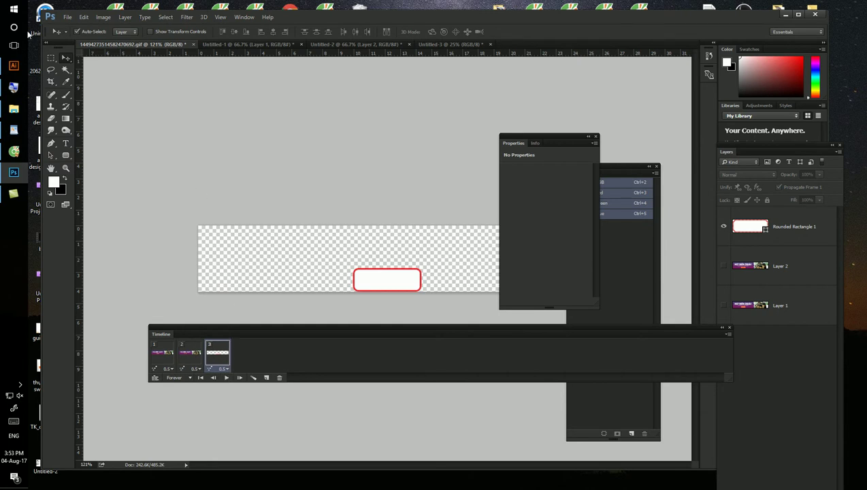
click(67, 18)
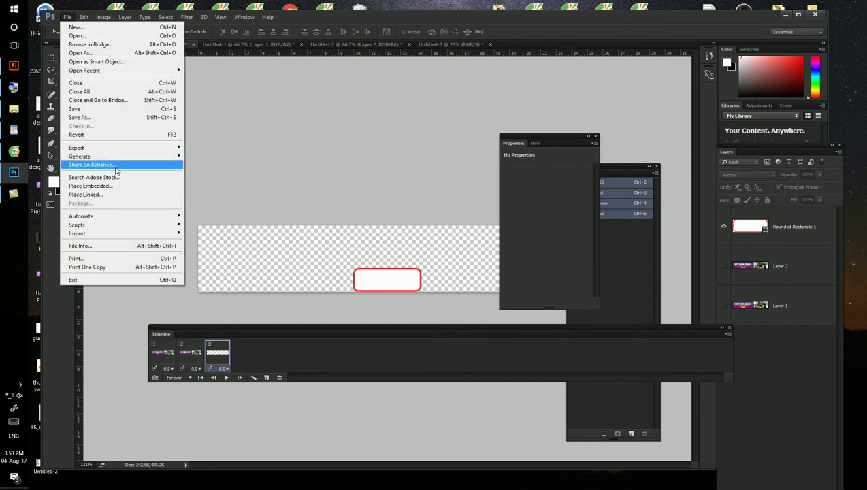
mouse_move(77, 148)
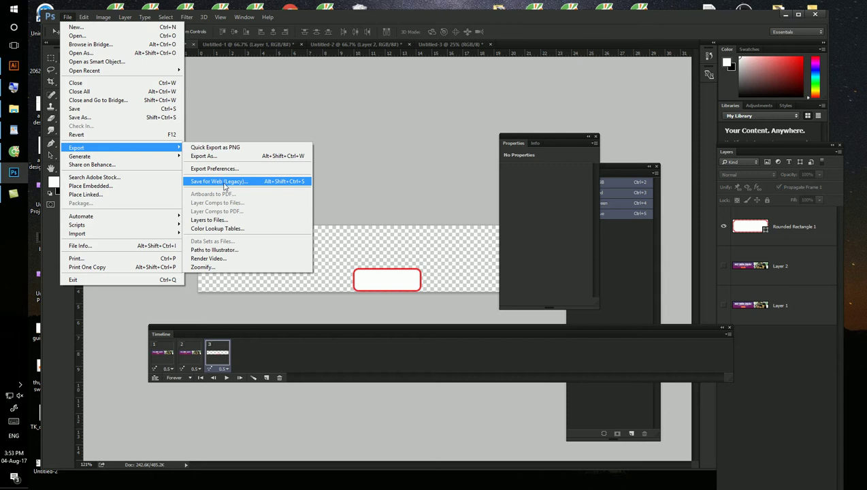
Dismiss the path error and open File > Export > Save for Web (Legacy) for the banner.
click(235, 183)
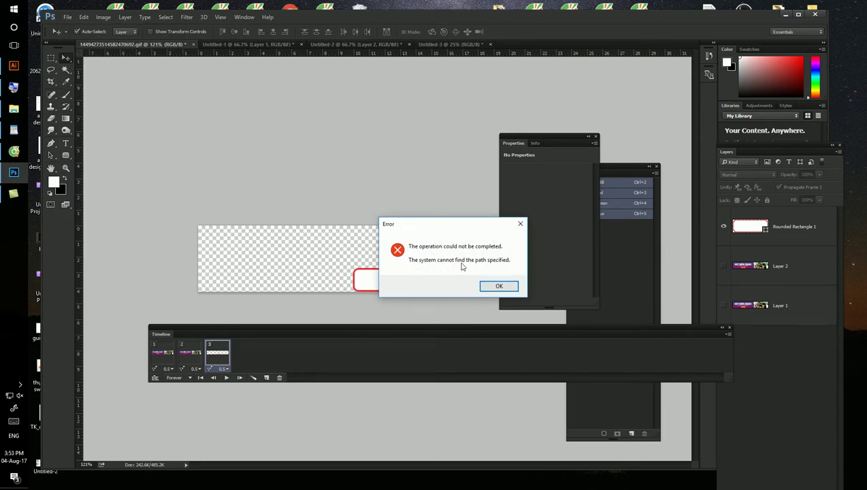
click(497, 286)
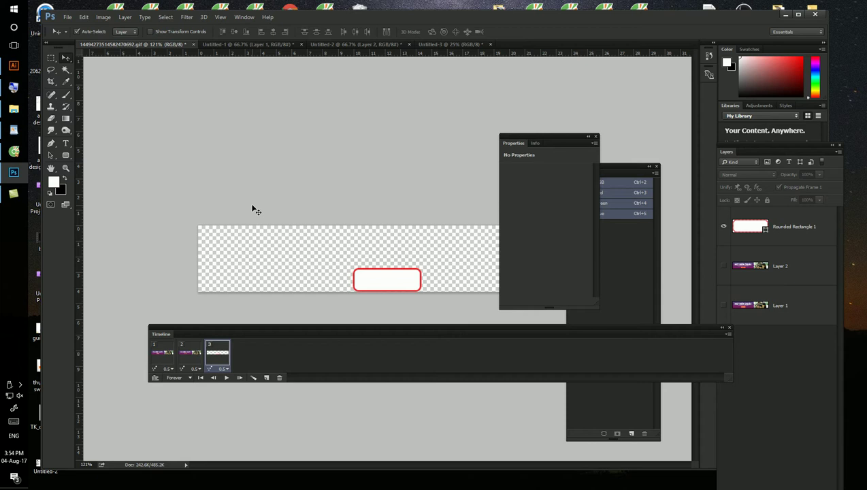
key(super+e)
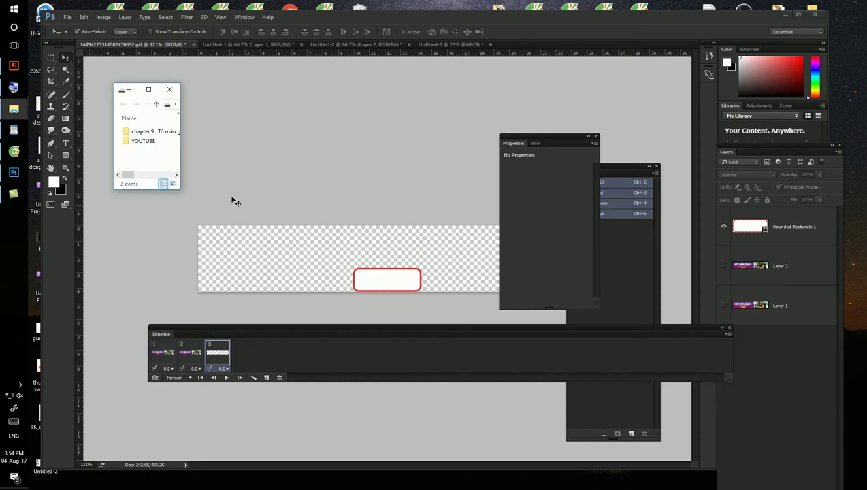
click(67, 17)
mouse_move(76, 147)
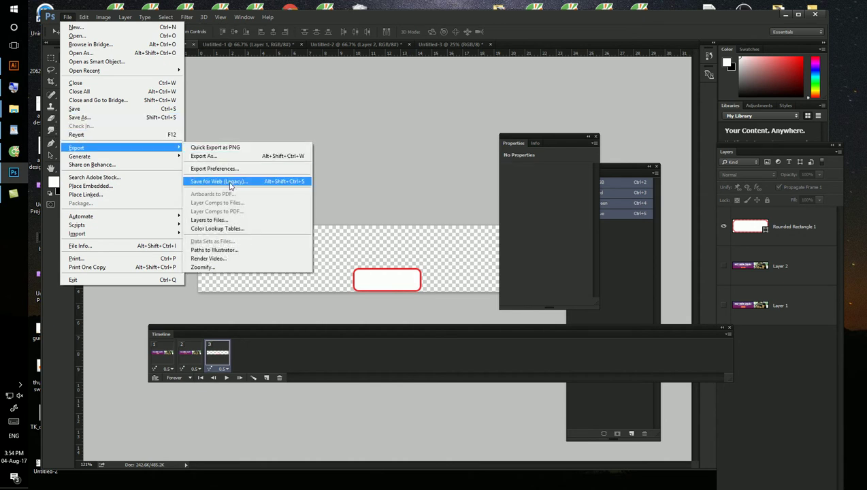
click(229, 183)
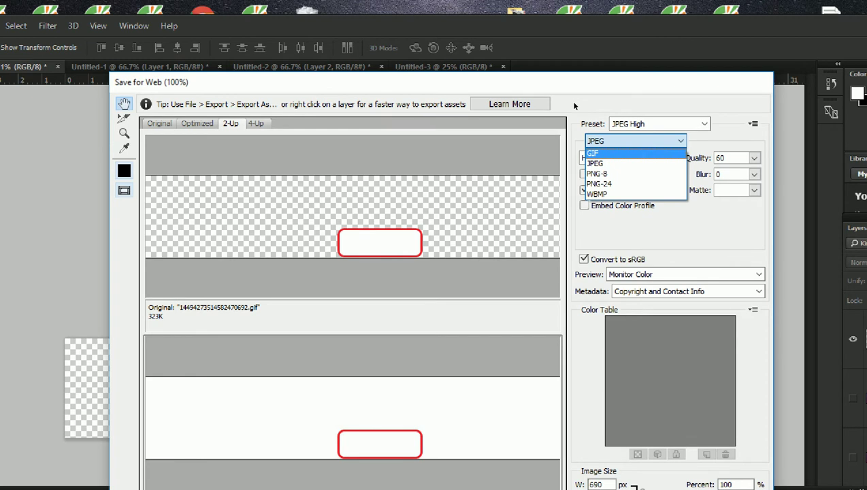
Set the web export format to GIF, keep Colors at 128, and save the optimized file.
key(Return)
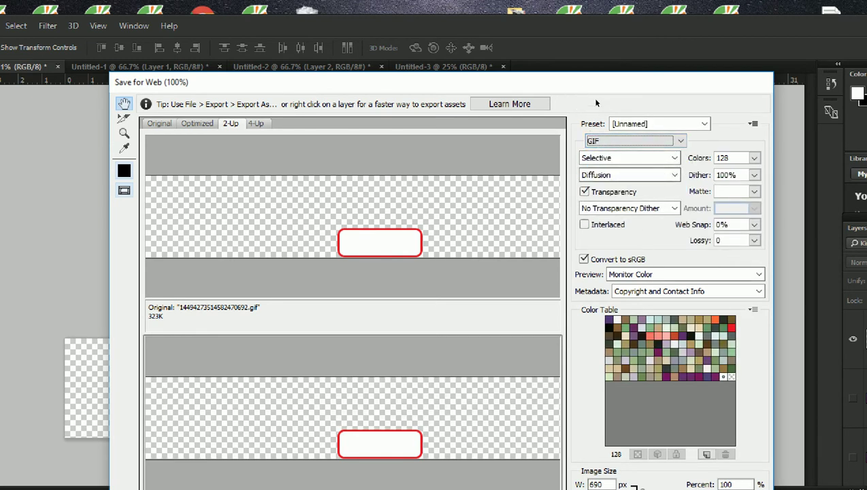
click(754, 157)
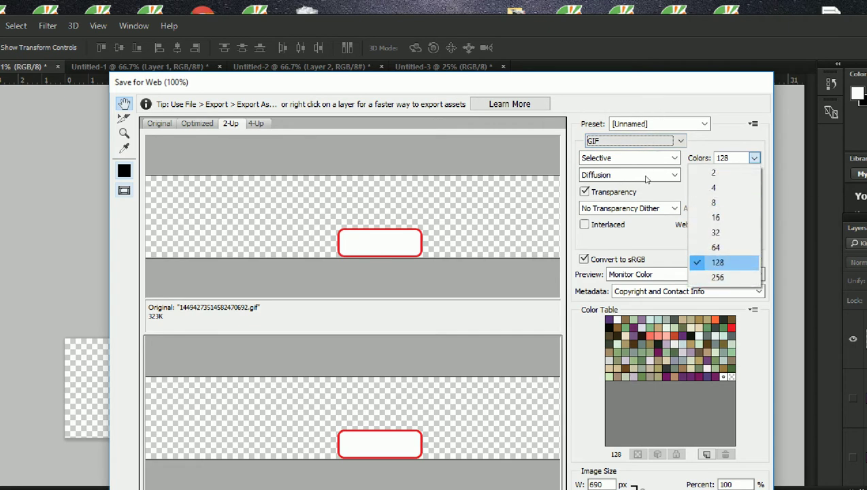
key(Up)
key(Down)
key(Down)
key(Up)
key(Down)
key(Up)
key(Return)
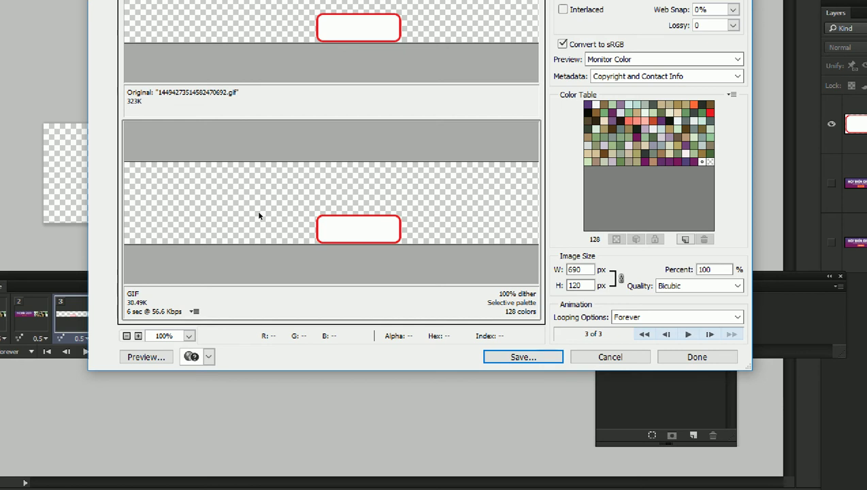
click(523, 357)
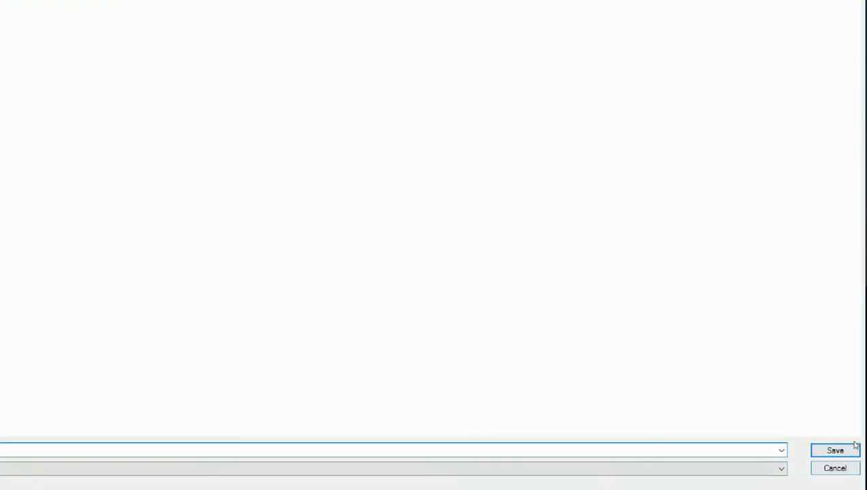
Save the banner GIF to the Desktop, replacing the existing file, then show the desktop.
click(856, 445)
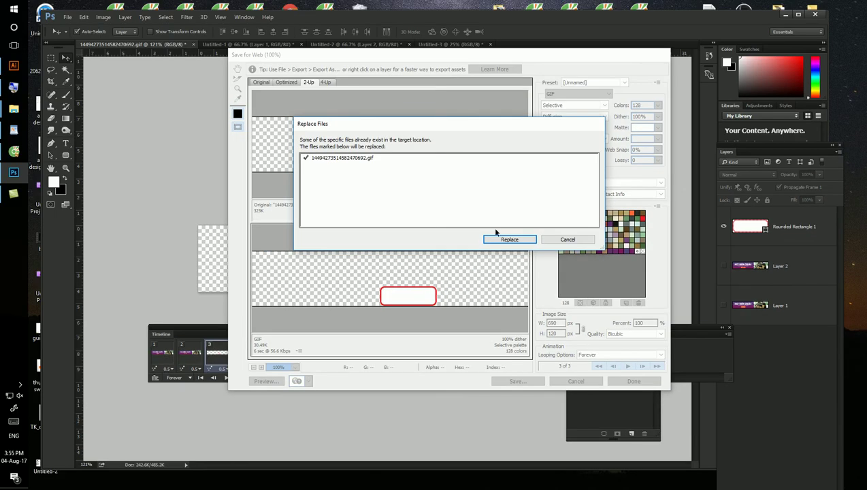
click(512, 240)
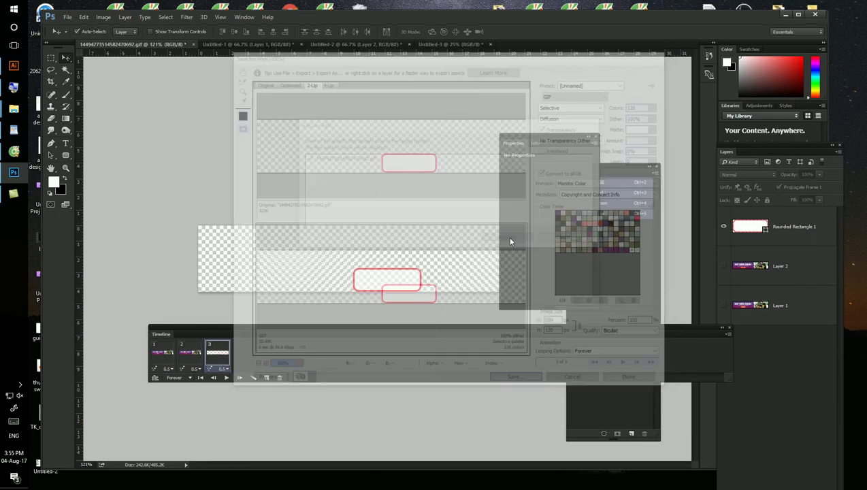
key(super+d)
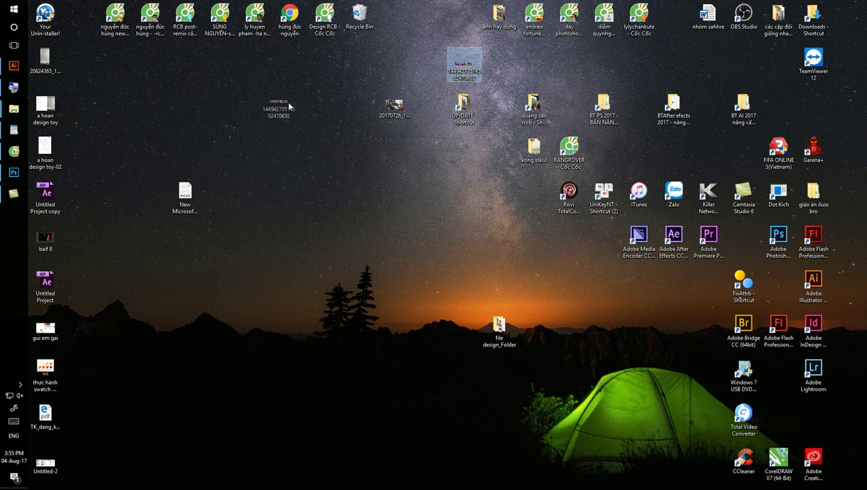
Check the exported GIF's properties on the desktop, confirming it is 31.5 KB.
drag(463, 68, 286, 107)
right_click(279, 103)
click(163, 360)
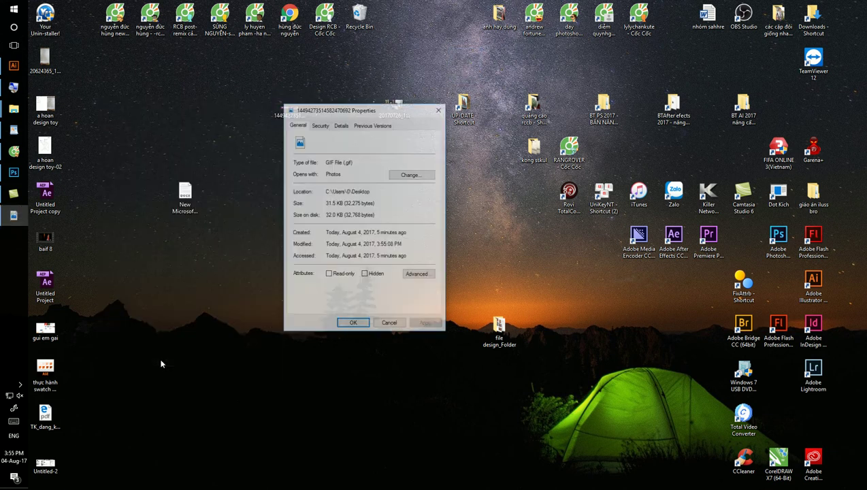
click(440, 109)
Save the working banner as a PSD on the Desktop with Maximize Compatibility.
click(14, 172)
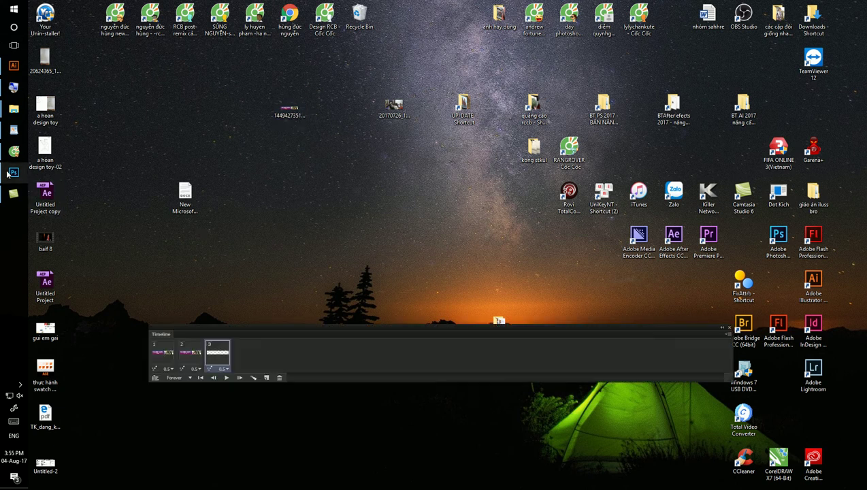
key(ctrl+shift+s)
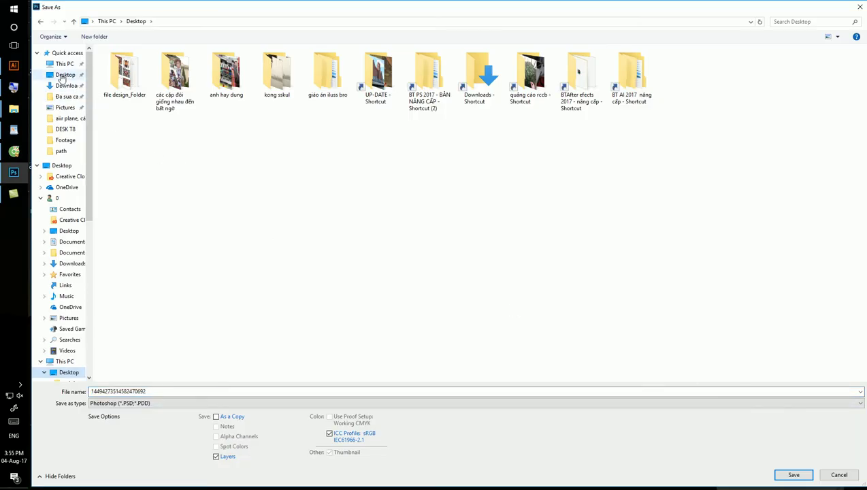
click(793, 473)
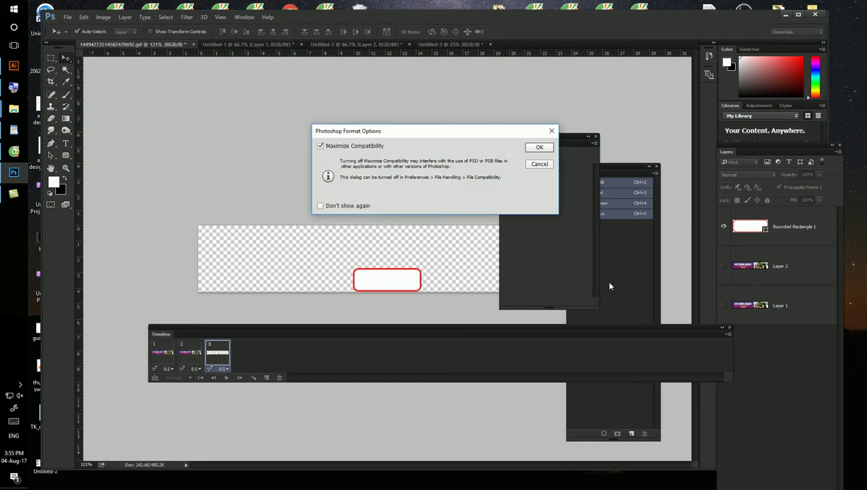
key(Return)
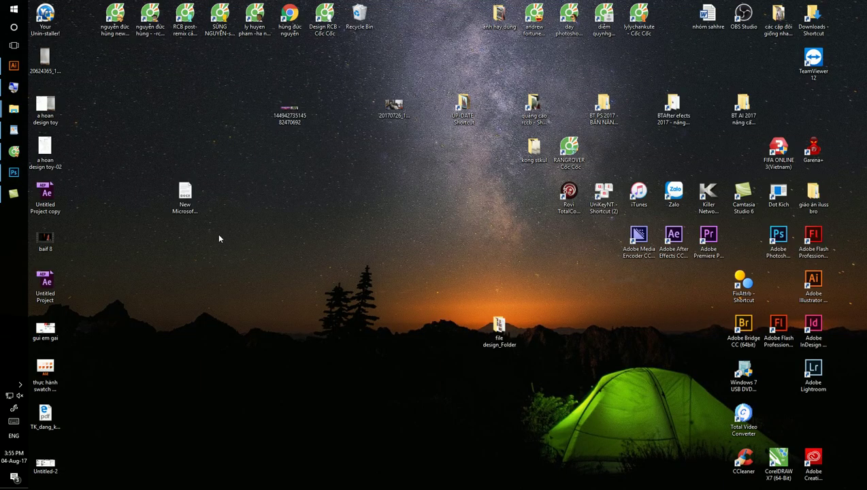
Confirm the banner PSD is 348 KB, then drag the GIF toward the Cốc Cốc browser.
right_click(80, 17)
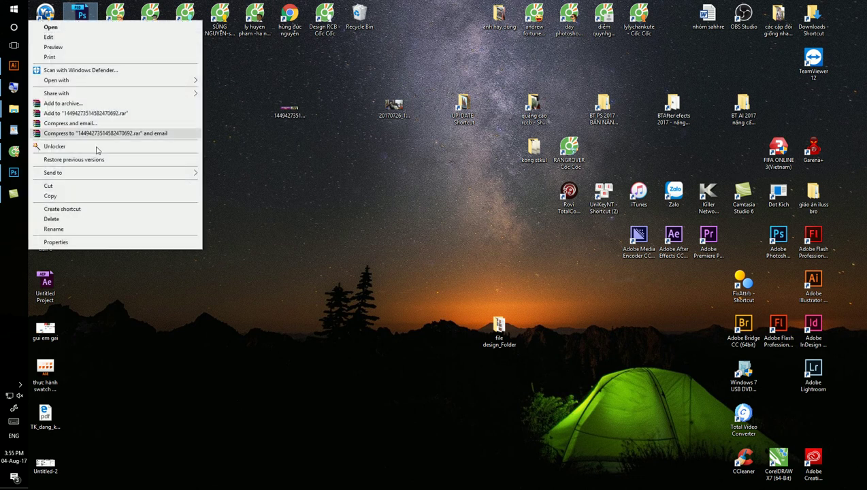
click(56, 242)
drag(132, 120, 101, 120)
click(196, 244)
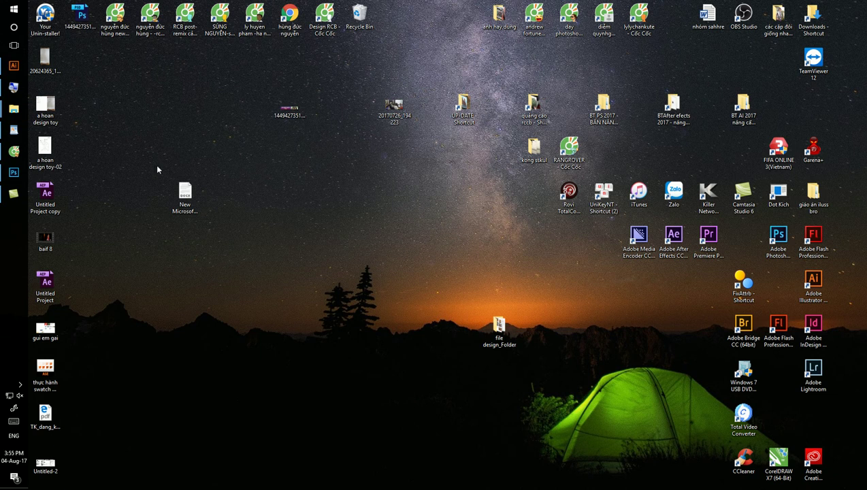
mouse_move(290, 107)
mouse_down()
mouse_move(35, 130)
mouse_move(465, 193)
mouse_up()
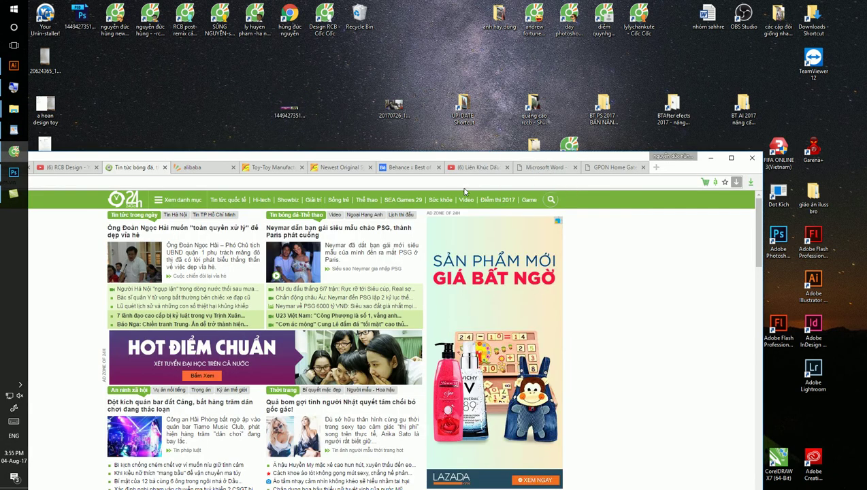
Play the banner GIF in a Cốc Cốc tab, close the tab, and return to Photoshop.
mouse_move(465, 193)
mouse_down()
mouse_move(623, 145)
mouse_move(183, 247)
mouse_up()
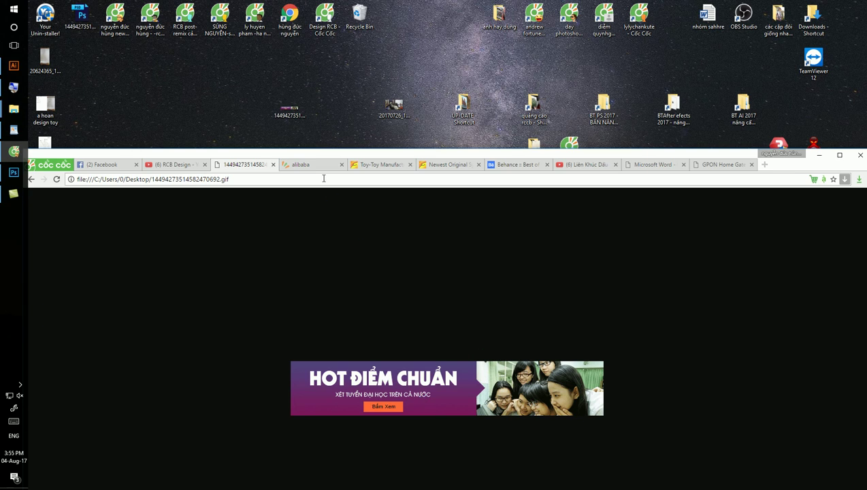
click(272, 167)
drag(193, 150, 285, 117)
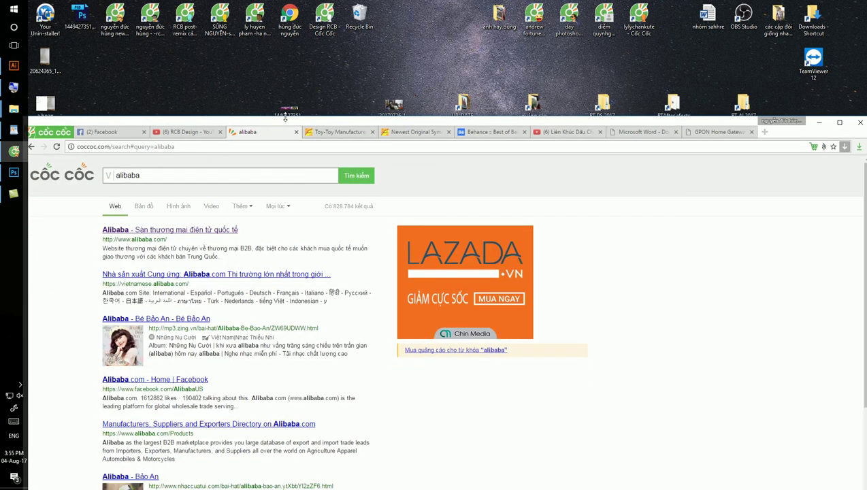
click(14, 172)
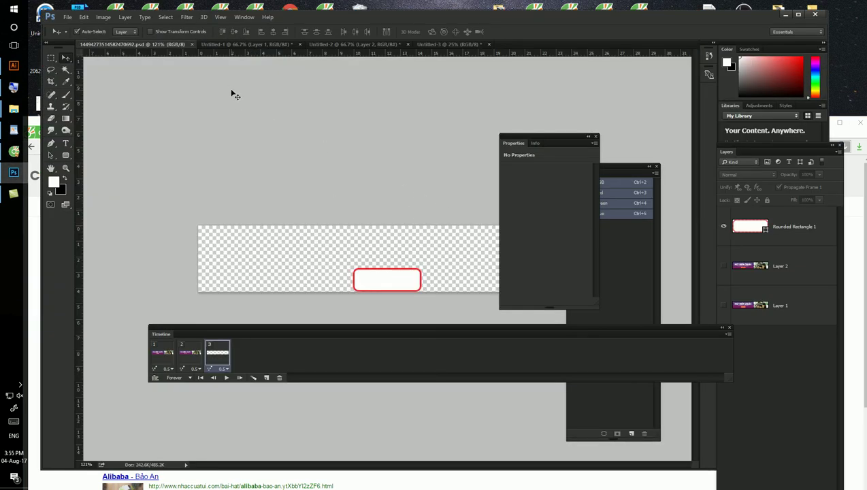
Select the Crop tool and edit the crop resolution field in the options bar.
key(c)
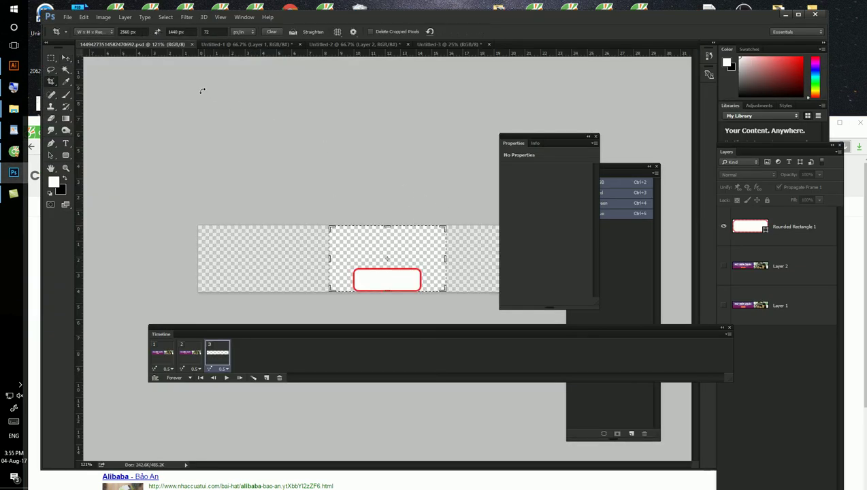
click(220, 32)
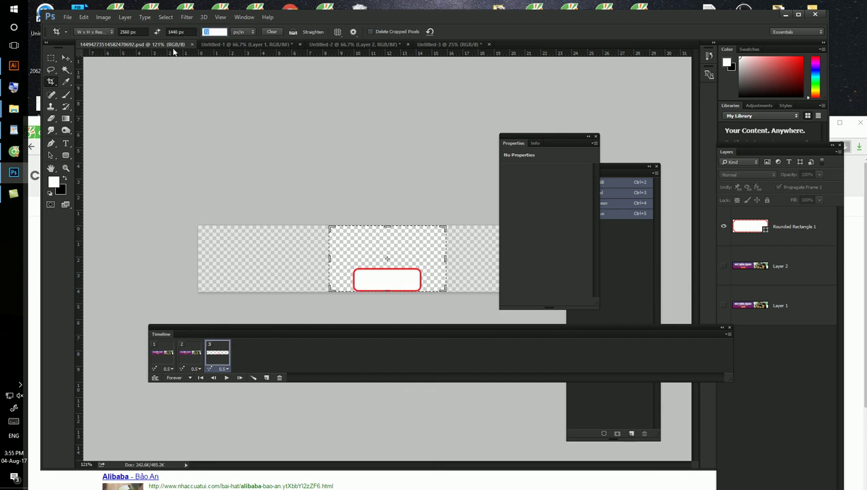